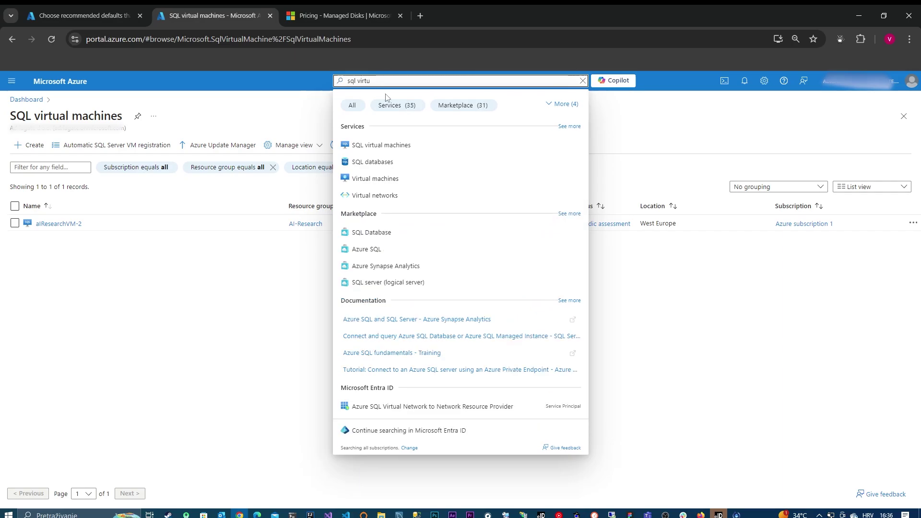
- Open the SQL virtual machines service and start creating a new SQL resource
left_click(396, 145)
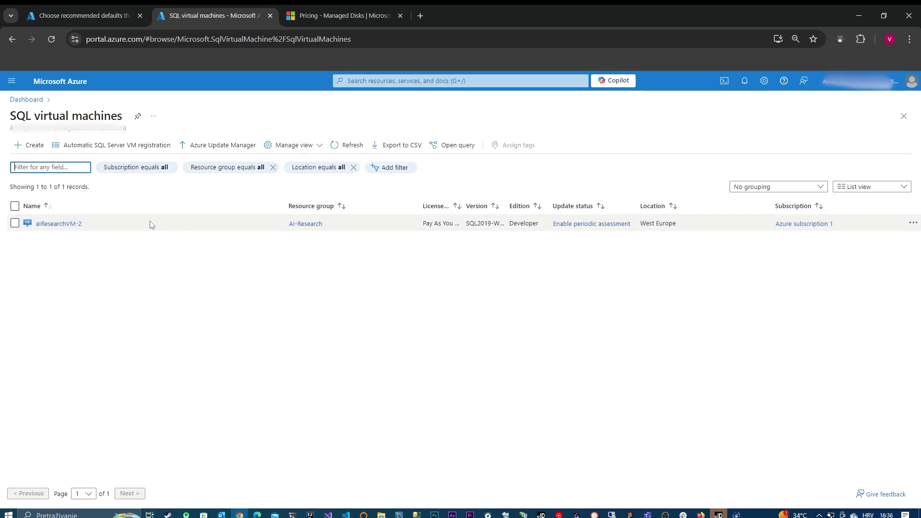
left_click(41, 152)
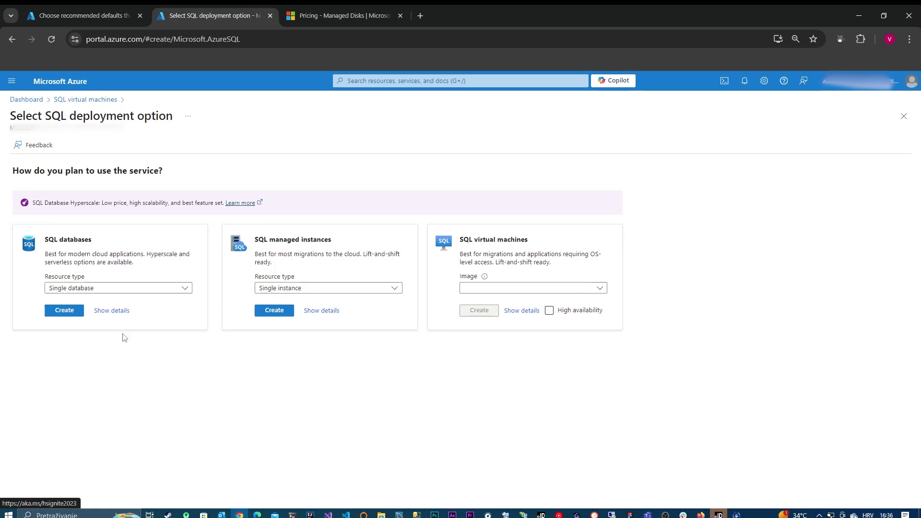
- Show the details of the SQL databases, SQL managed instances and SQL virtual machines deployment options
left_click(112, 311)
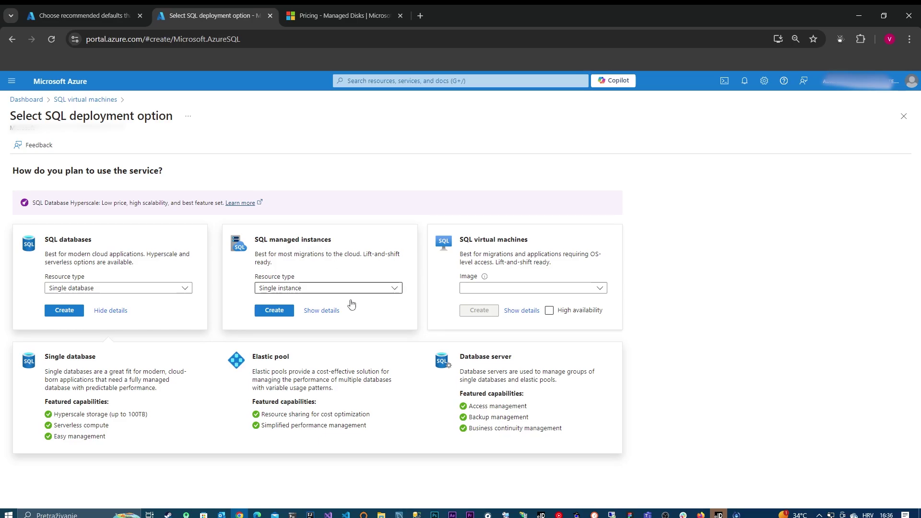
left_click(338, 313)
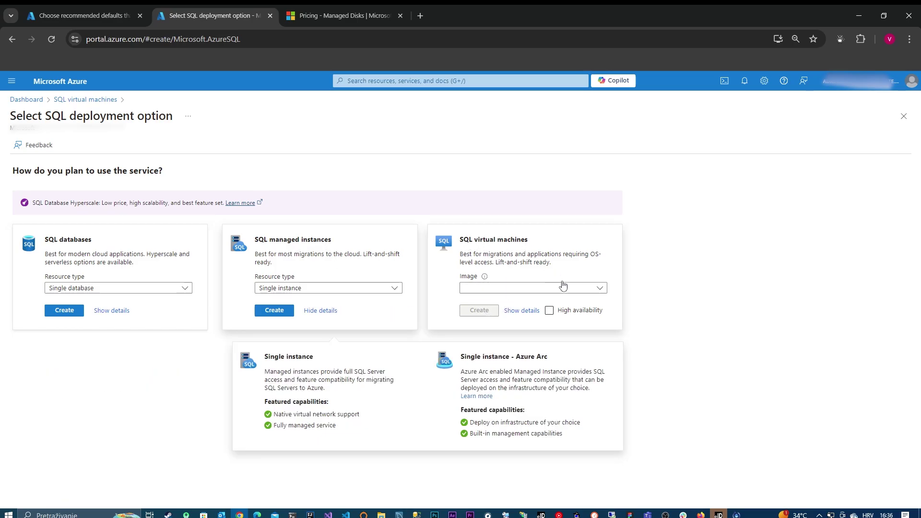
left_click(533, 311)
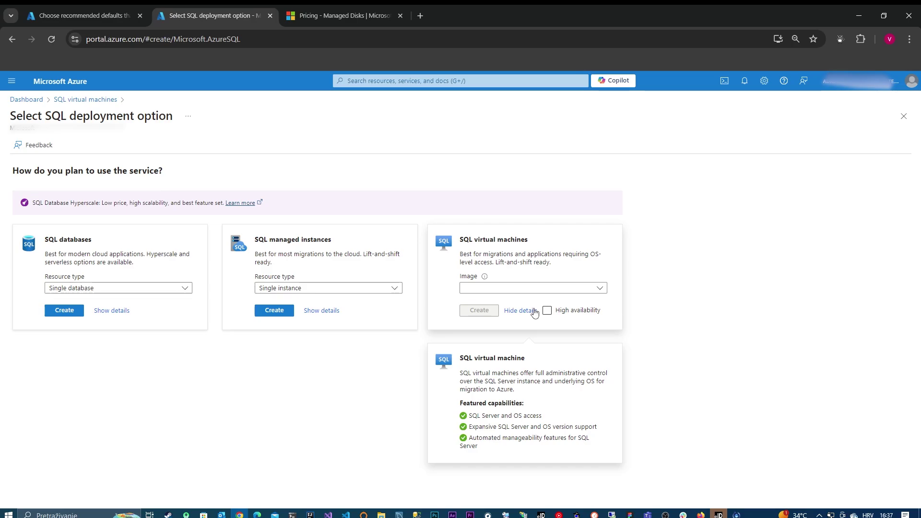
- Filter the SQL virtual machine images by "free sql" and choose Free SQL Server License: SQL 2019 Developer on Windows Server 2019
left_click(513, 289)
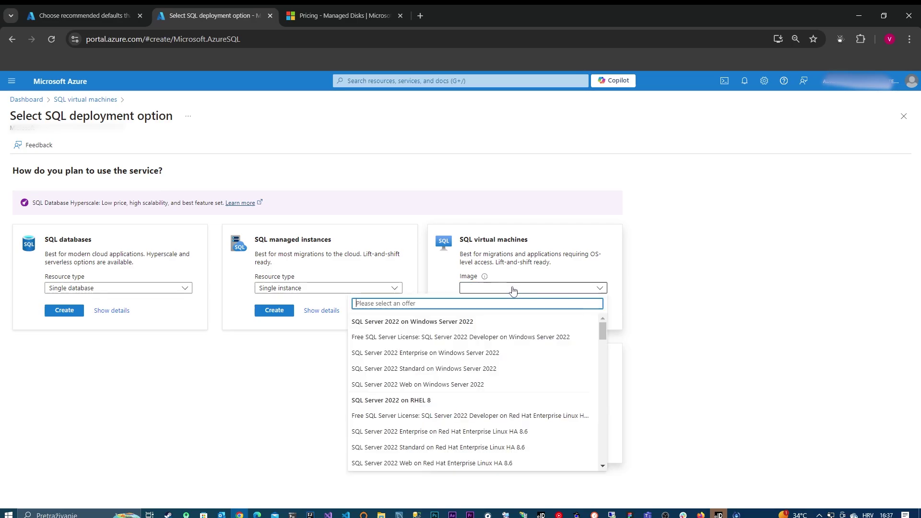
type("fre")
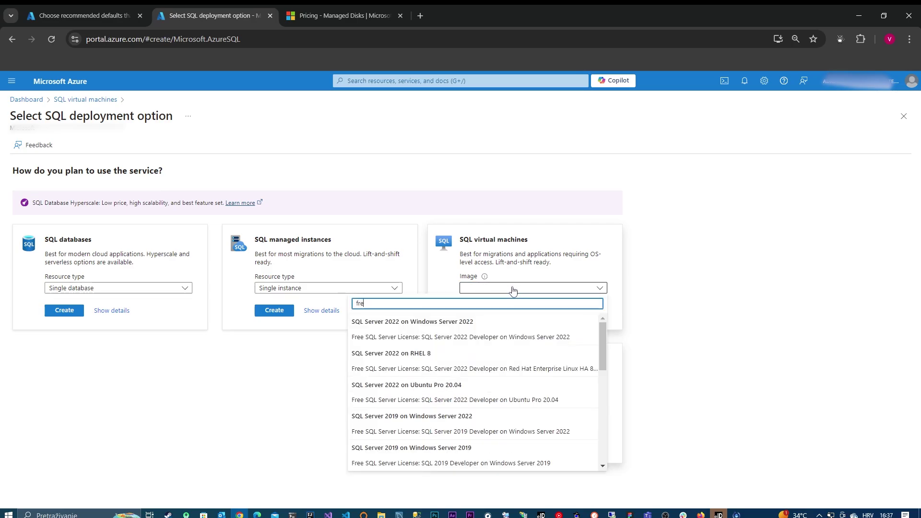
type("e ser")
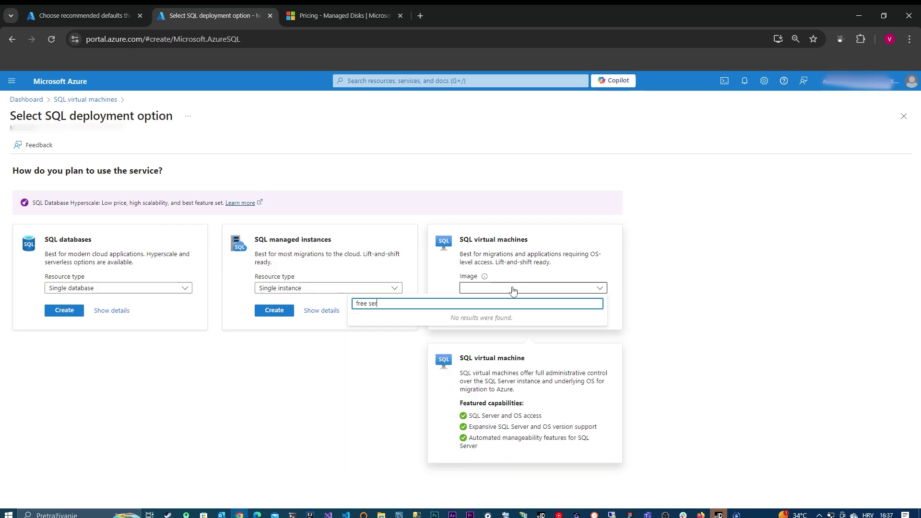
key("BackSpace")
key("BackSpace")
key("BackSpace")
type("s")
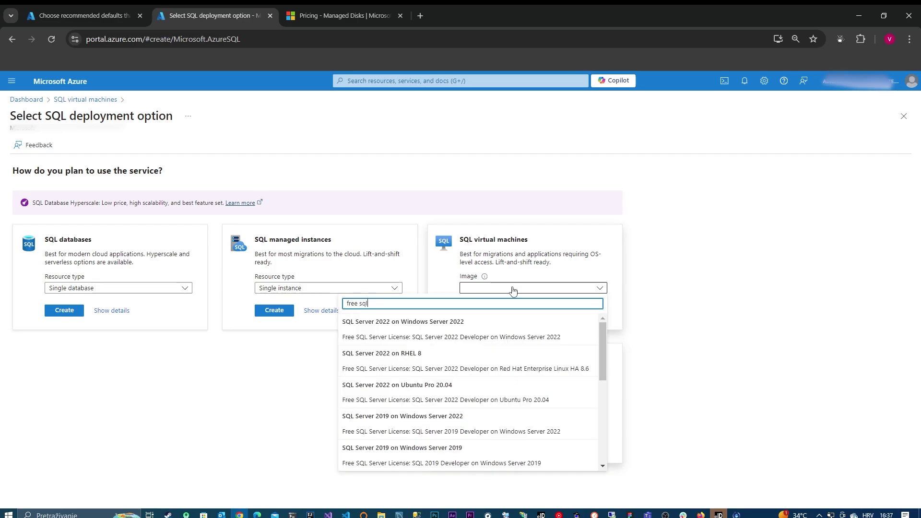
left_click(437, 464)
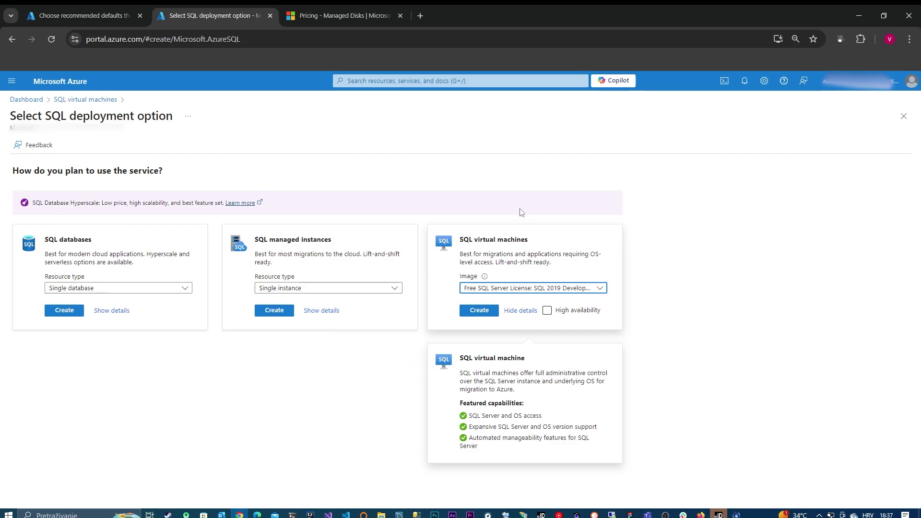
left_click(530, 291)
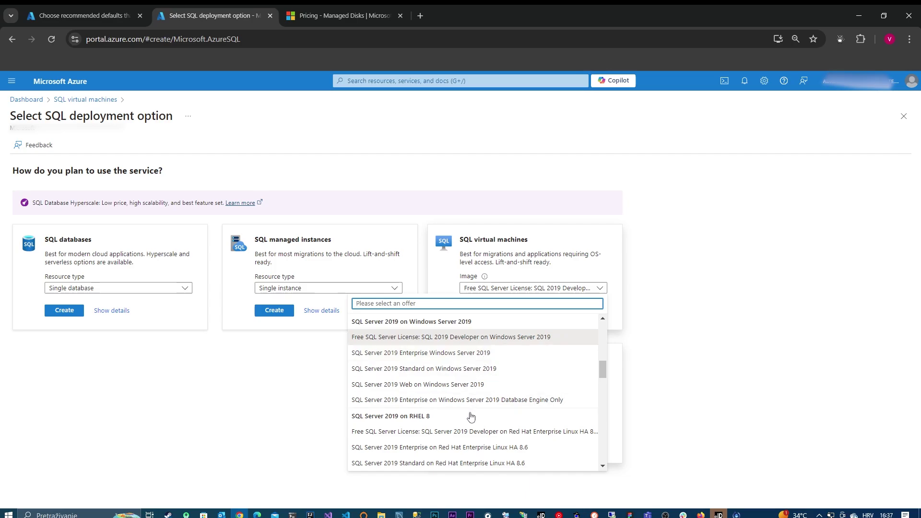
scroll(471, 416, "down", 3)
left_click(746, 302)
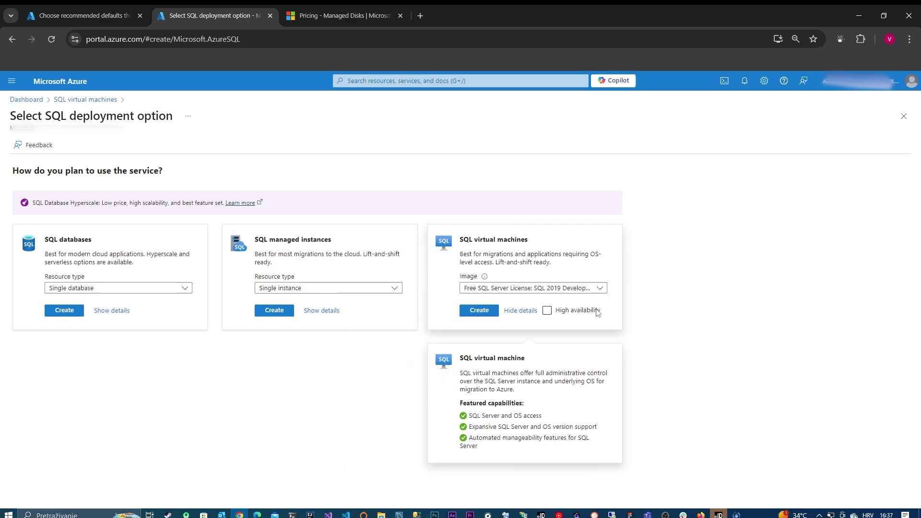
- Start creating the SQL virtual machine from the chosen image and assign it to the AI-Research resource group
left_click(479, 310)
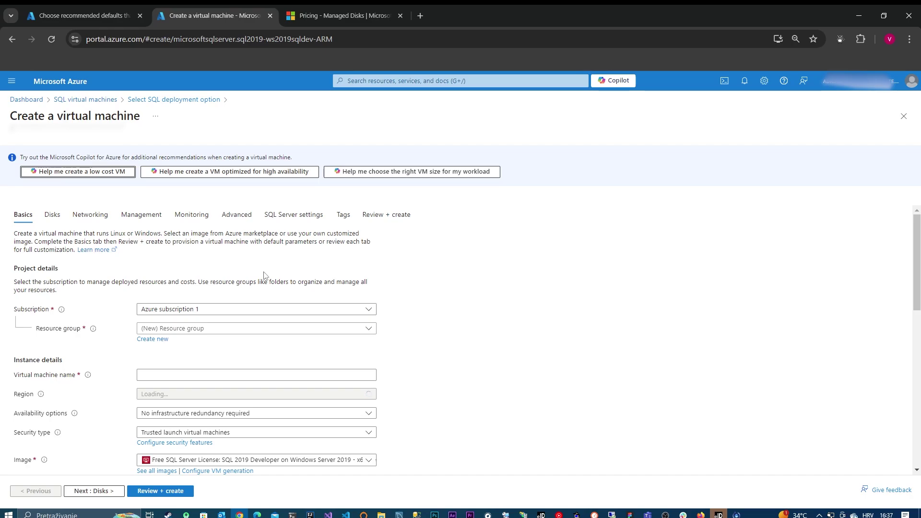
scroll(216, 413, "down", 1)
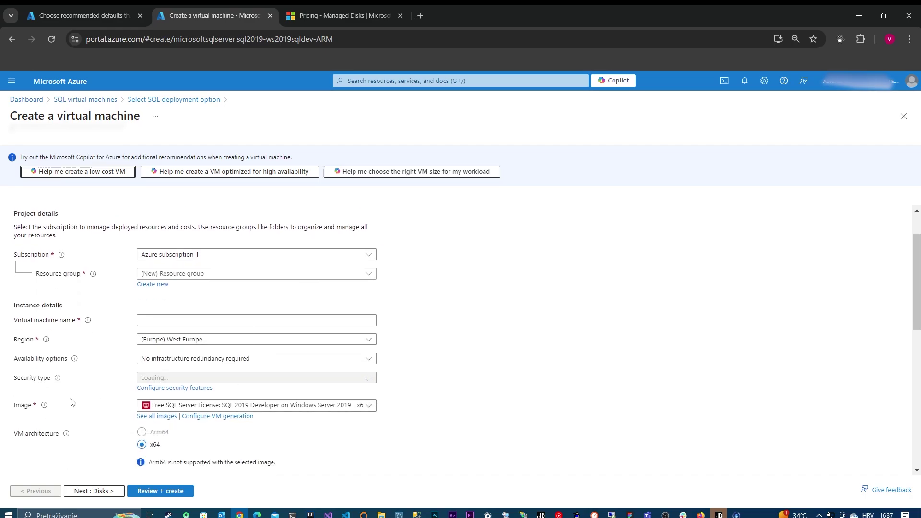
scroll(131, 416, "down", 1)
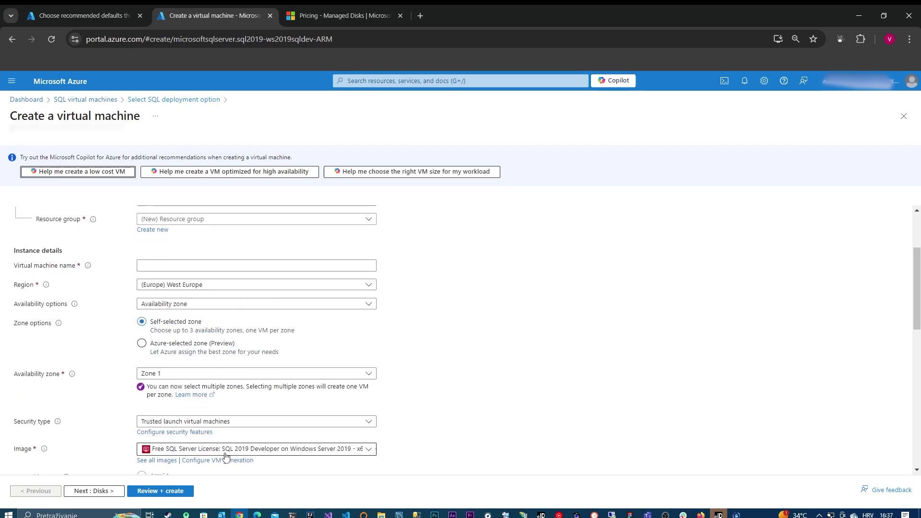
scroll(187, 268, "up", 2)
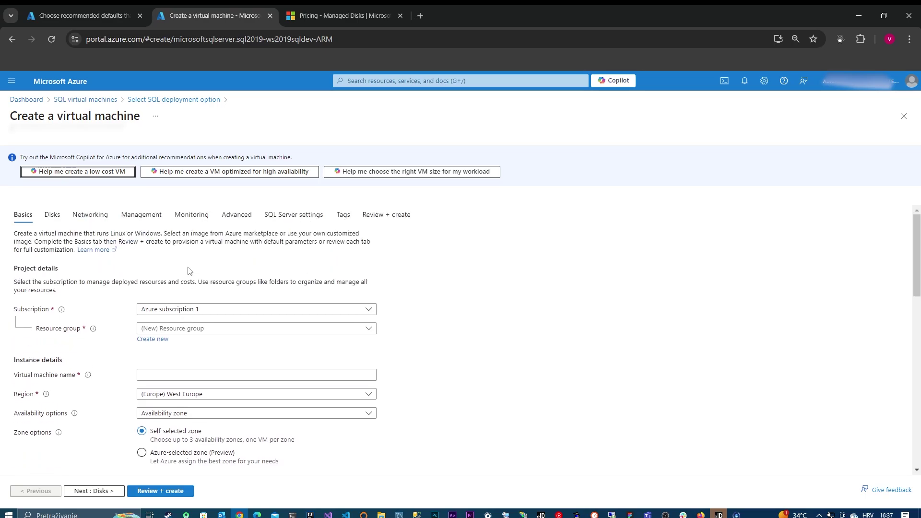
left_click(195, 328)
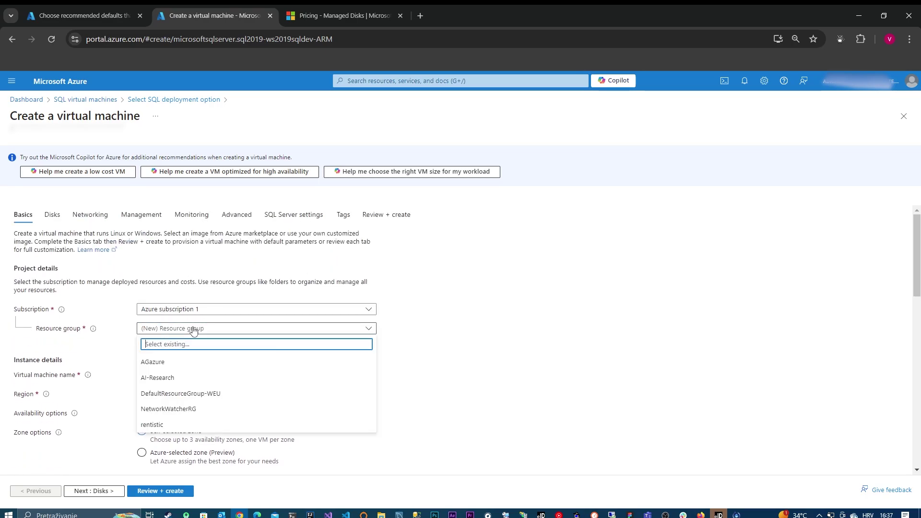
left_click(180, 379)
- Name the virtual machine VirtualMachine2
left_click(183, 373)
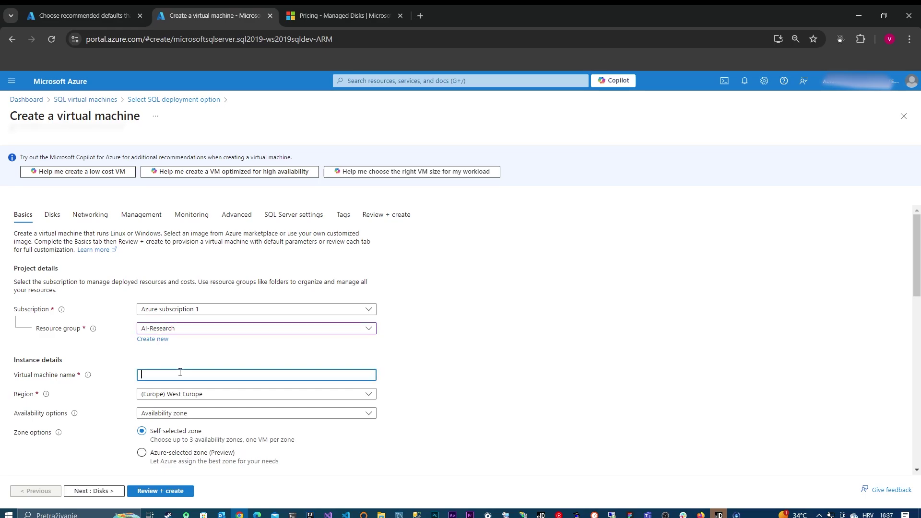
key("Caps_Lock")
type("V")
key("Caps_Lock")
type("irtual")
key("Caps_Lock")
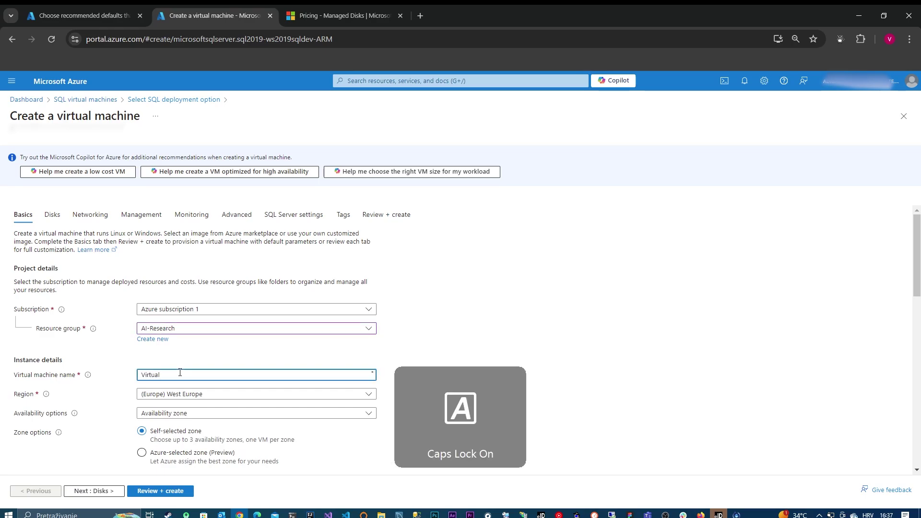
type("M")
key("Caps_Lock")
type("ach")
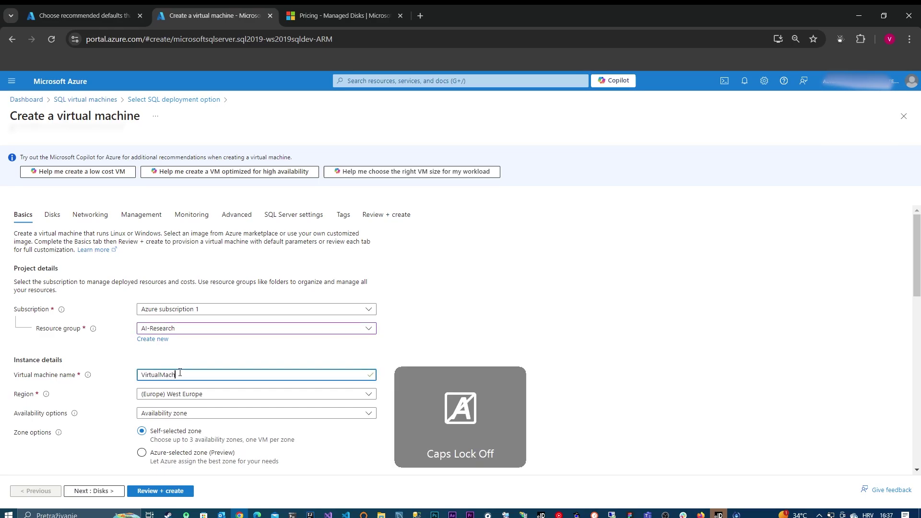
type("ine2")
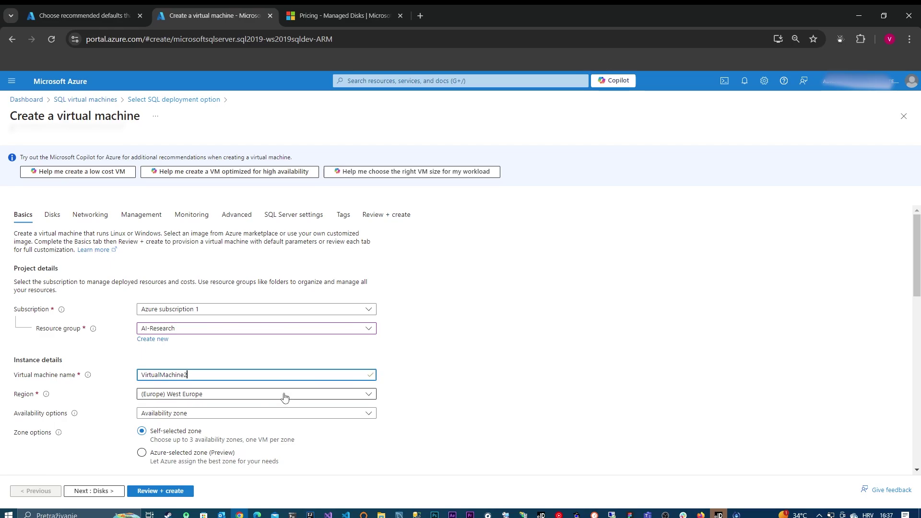
- Change the virtual machine's availability zone selection to Zone 2 only
scroll(275, 390, "down", 1)
scroll(275, 390, "down", 1)
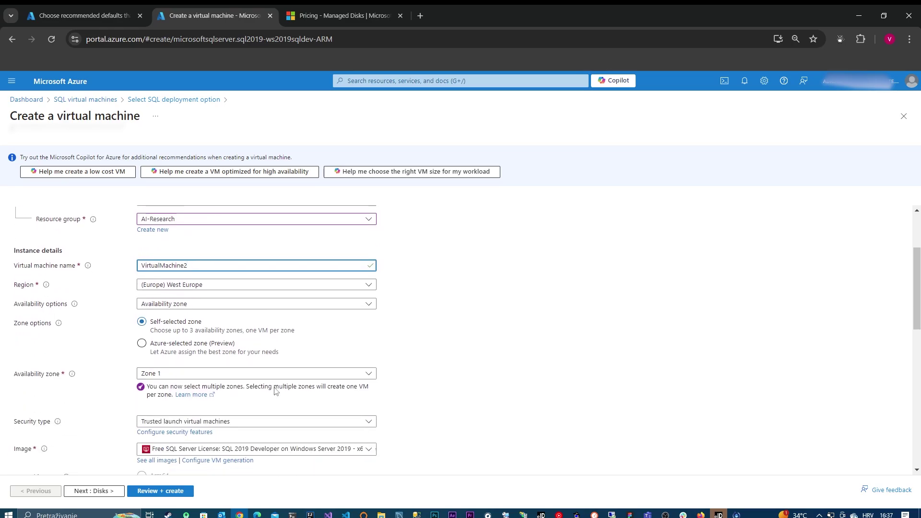
scroll(276, 391, "down", 1)
scroll(276, 391, "down", 1)
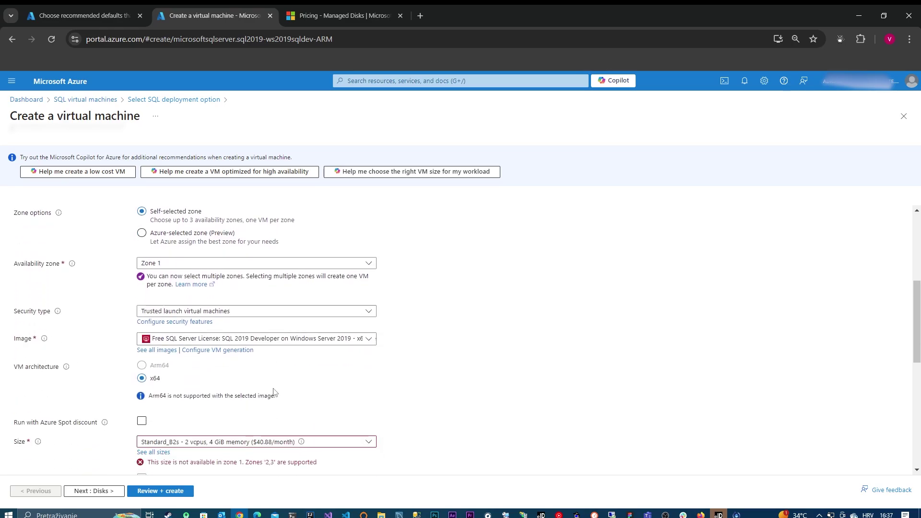
scroll(275, 392, "down", 1)
mouse_move(37, 389)
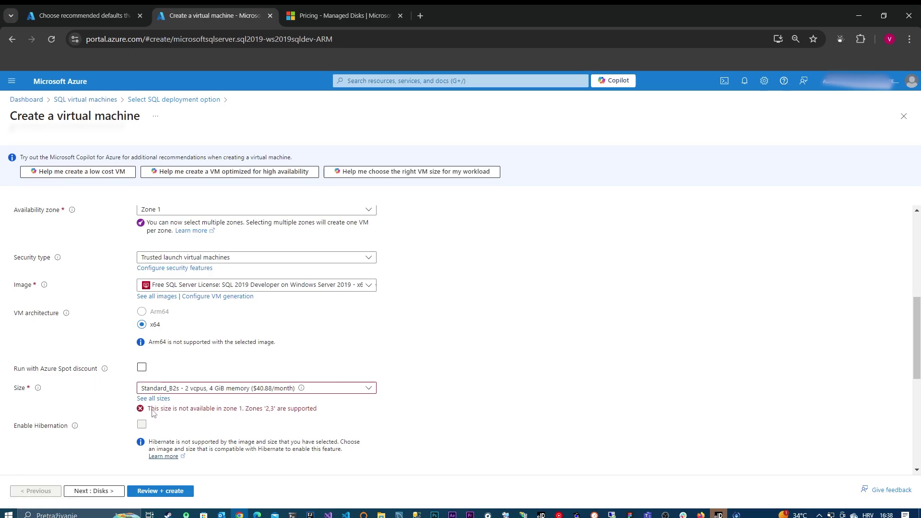
scroll(233, 403, "up", 1)
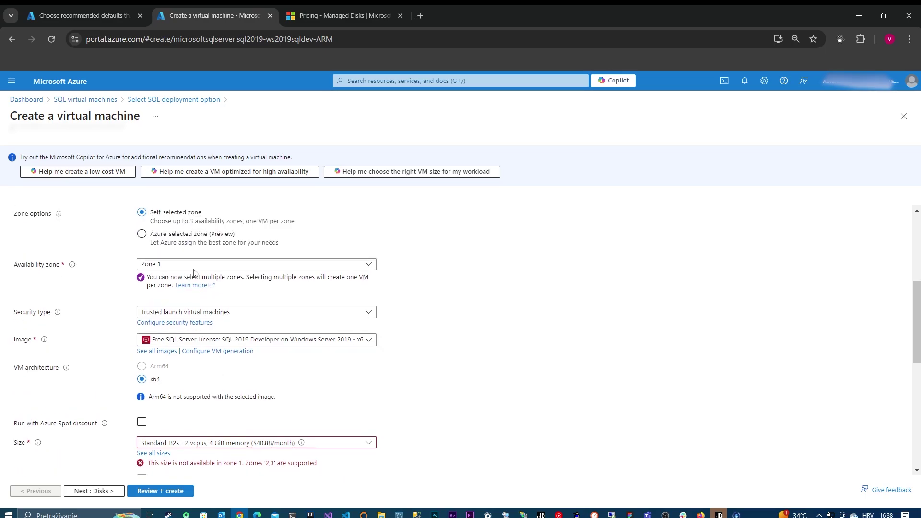
left_click(188, 267)
left_click(151, 294)
left_click(158, 290)
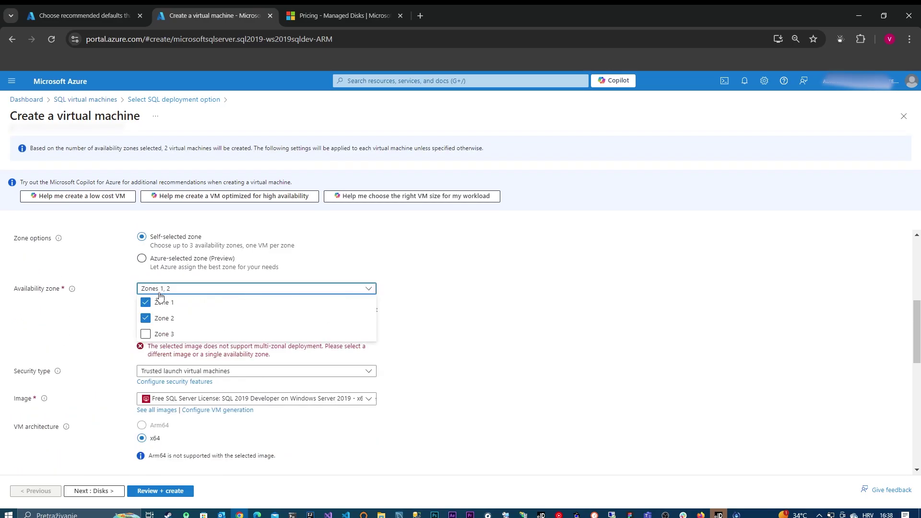
left_click(149, 300)
- Open the full list of VM sizes and arrange it without grouping, sorted by monthly cost from lowest to highest
scroll(384, 398, "down", 2)
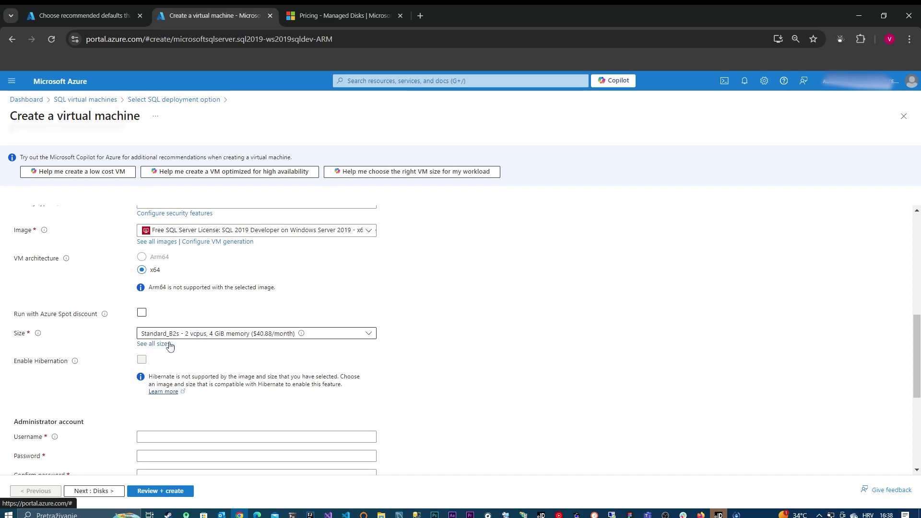
scroll(240, 342, "up", 5)
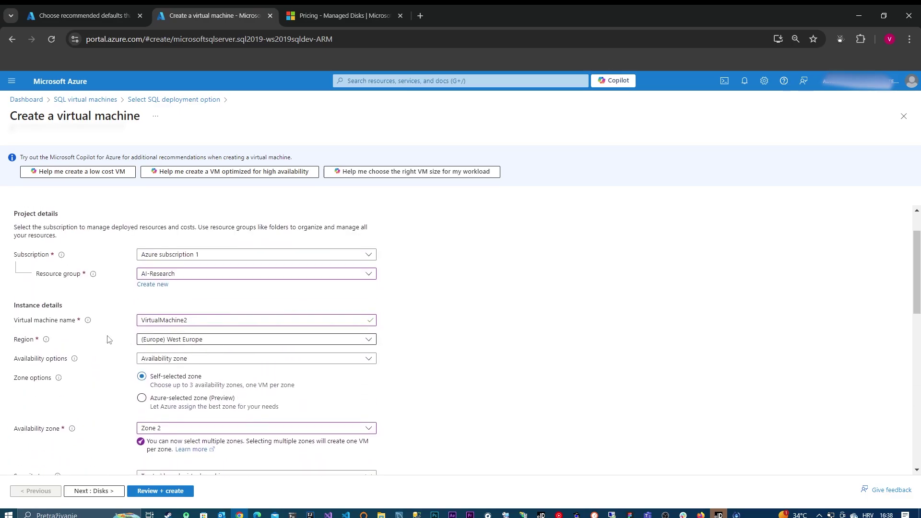
scroll(230, 350, "down", 3)
scroll(229, 352, "down", 1)
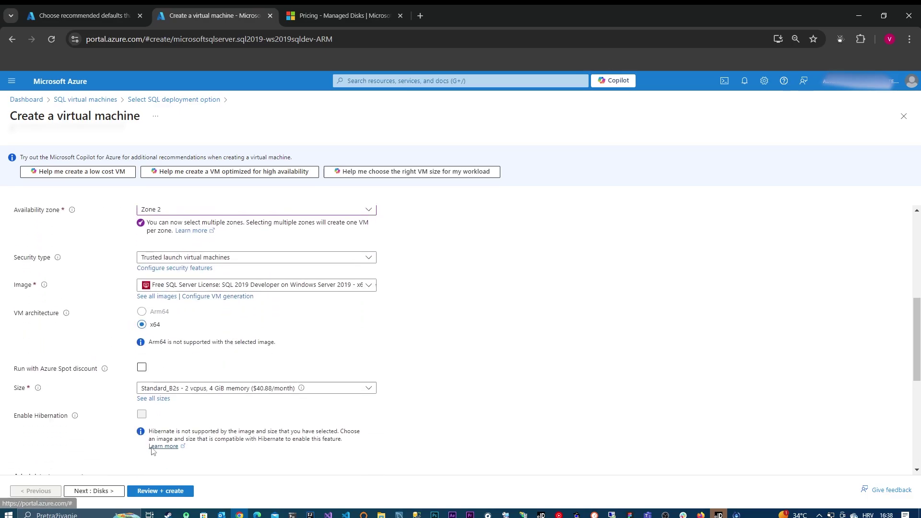
left_click(163, 399)
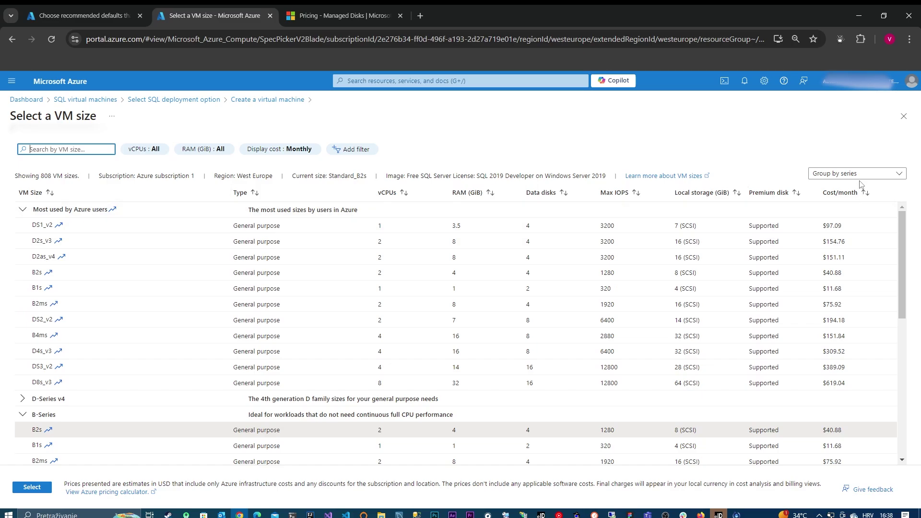
left_click(838, 174)
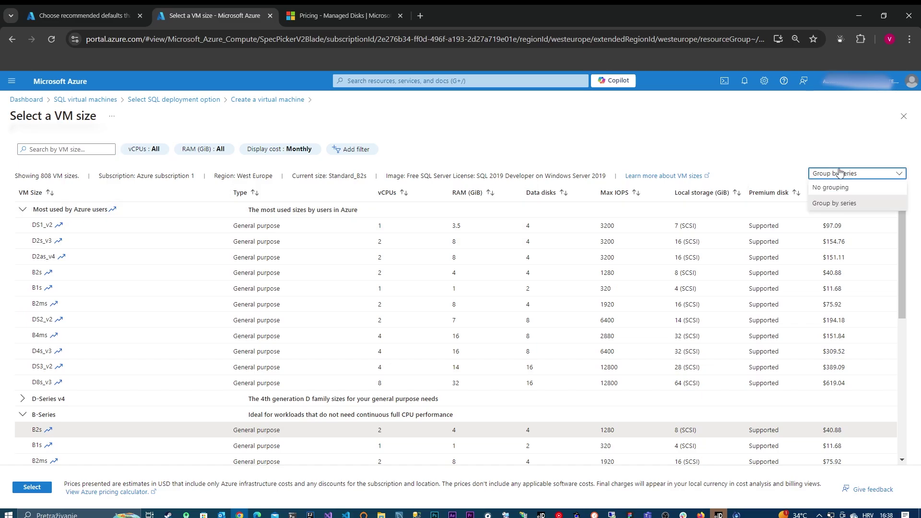
left_click(840, 173)
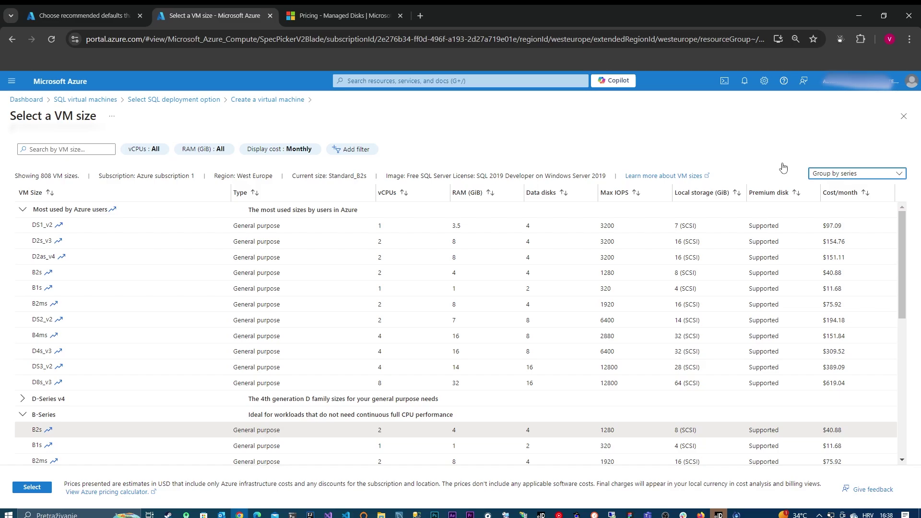
left_click(851, 197)
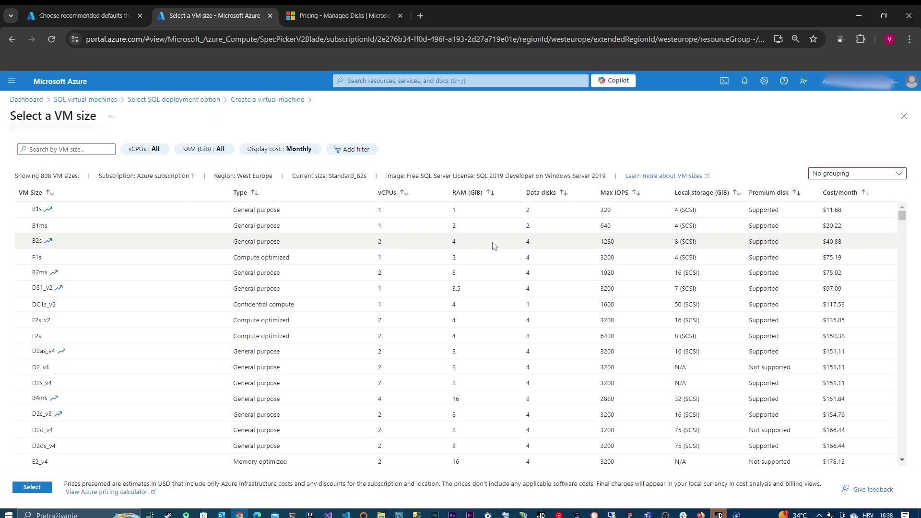
- Select the B2s size with 2 vCPUs and 4 GiB RAM for the virtual machine
double_click(528, 241)
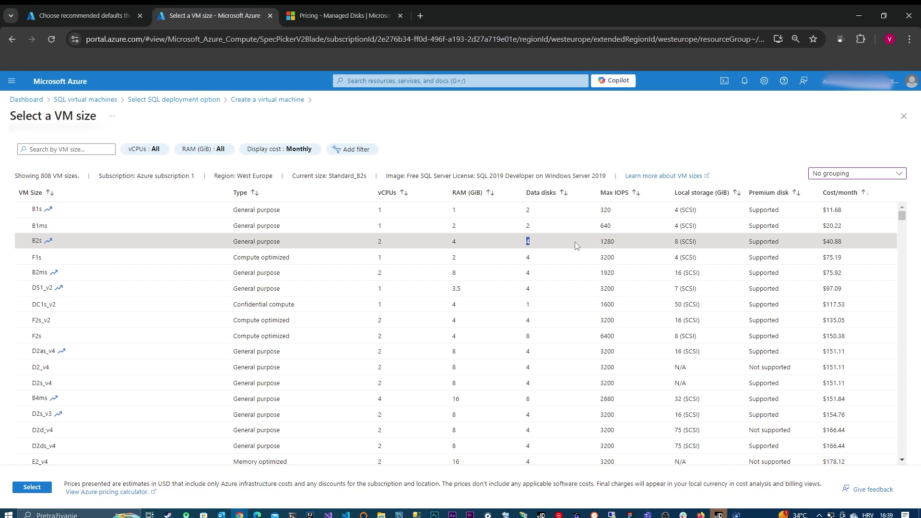
left_click(43, 489)
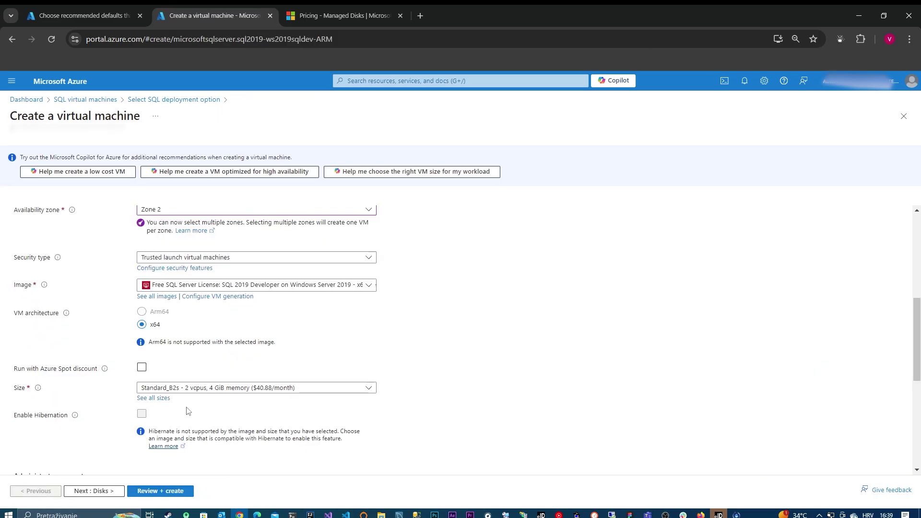
- Set the administrator account's username to admin-2 and enter the account password
scroll(228, 391, "down", 3)
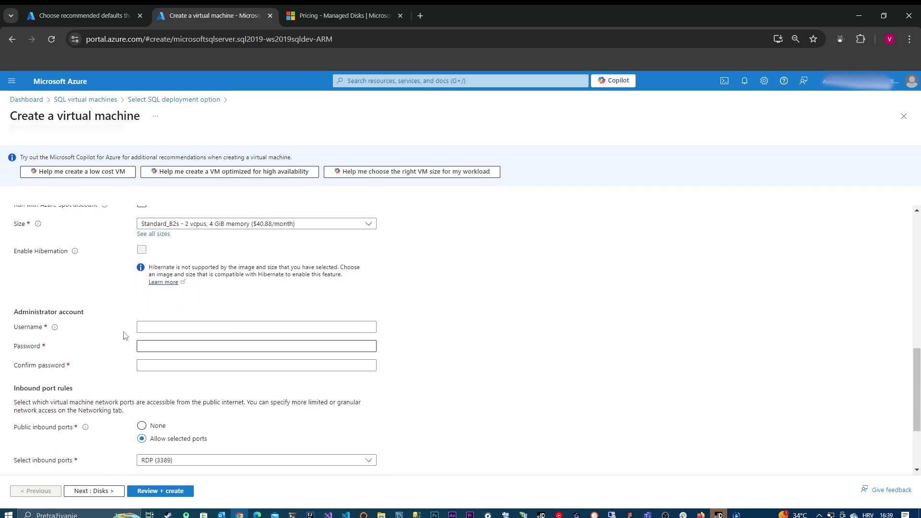
left_click(147, 326)
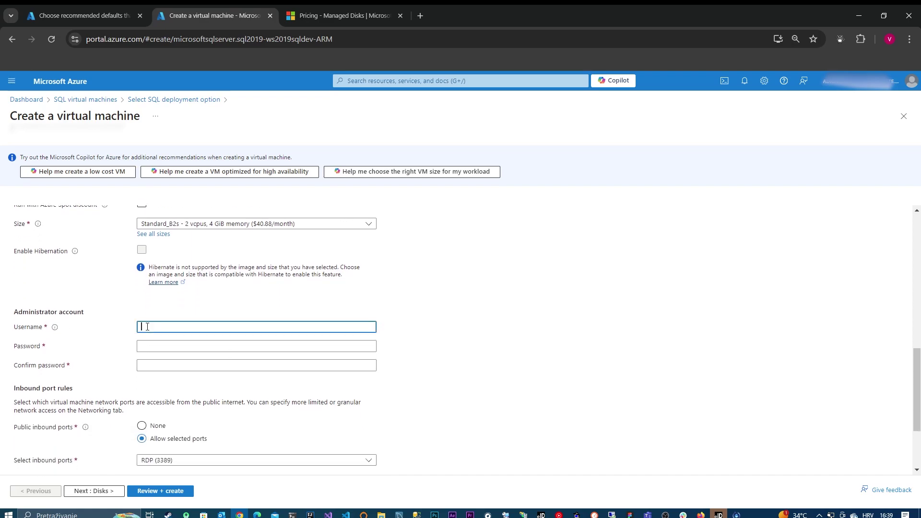
type("admin-2")
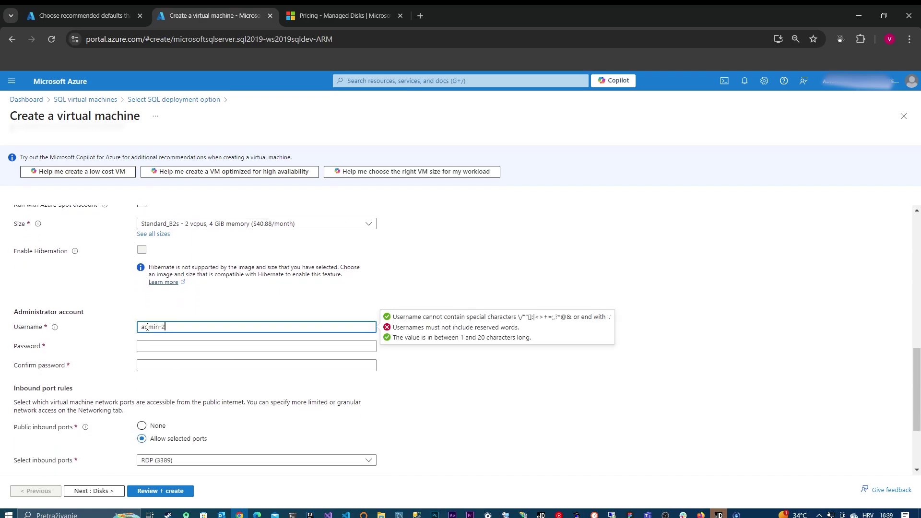
key("Tab")
key("Caps_Lock")
type("•")
key("Caps_Lock")
type("•••••")
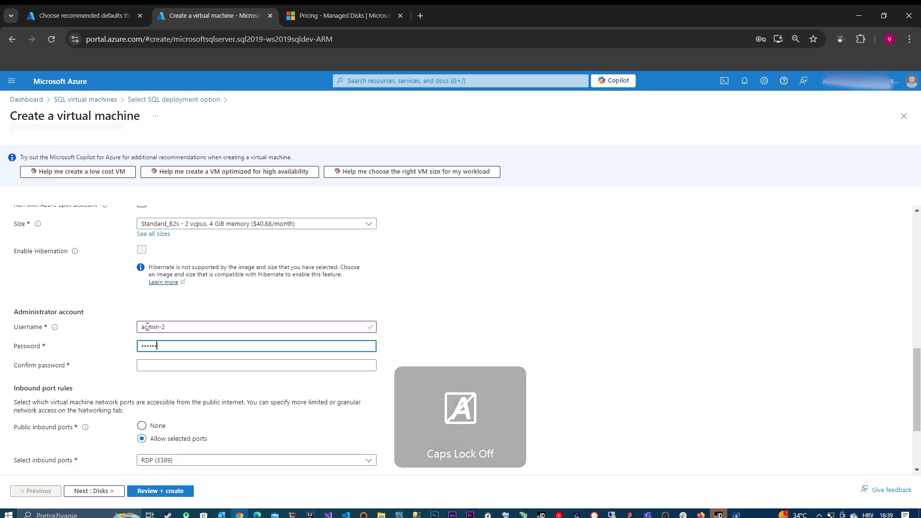
type("••")
key("Caps_Lock")
type("•")
key("Caps_Lock")
type("•••")
- Re-enter the administrator account's password in the Confirm password field
left_click(154, 365)
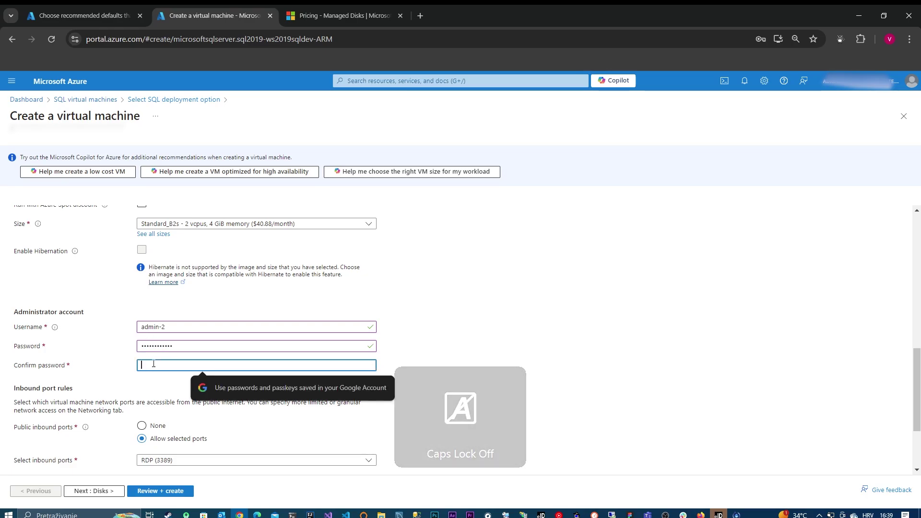
key("Caps_Lock")
type("•")
key("Caps_Lock")
type("•••••••")
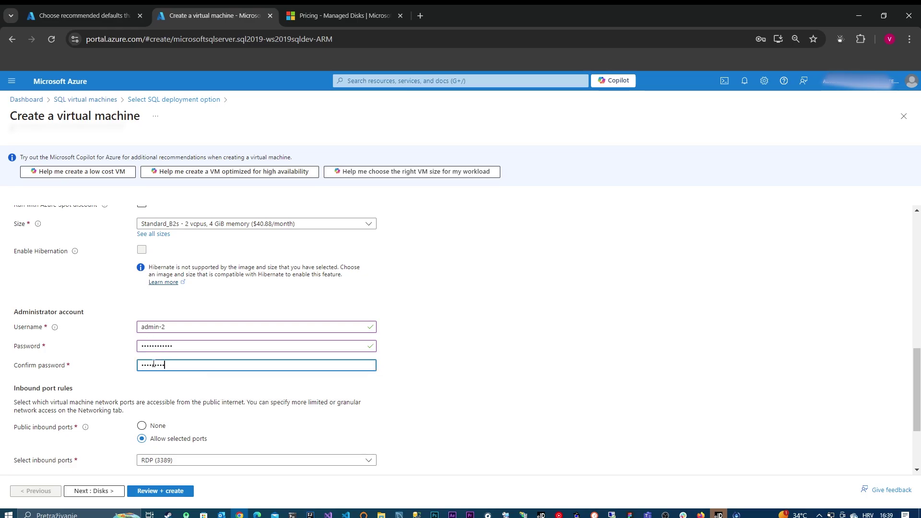
key("Caps_Lock")
type("•••")
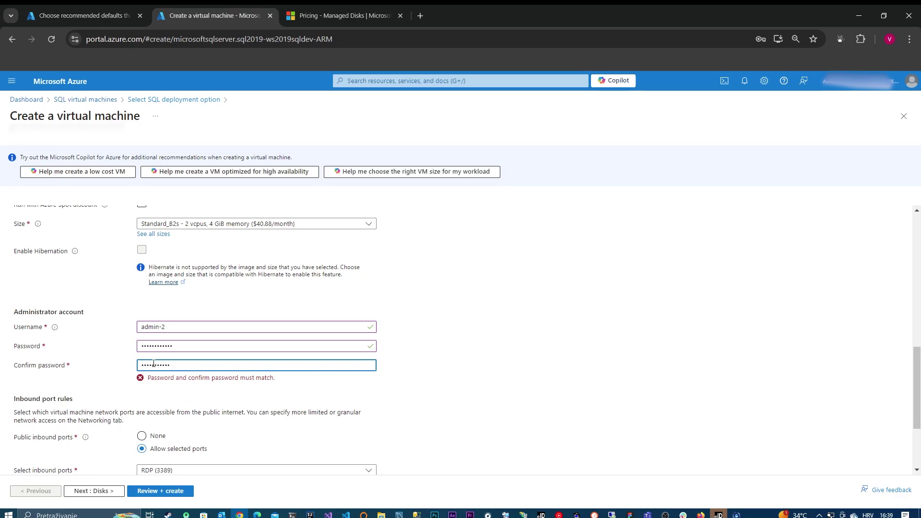
key("Caps_Lock")
type("•")
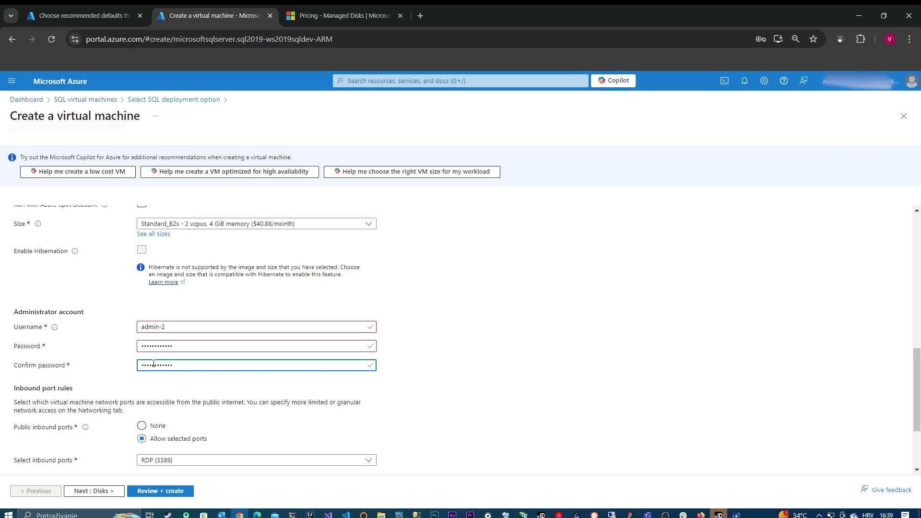
scroll(381, 387, "down", 3)
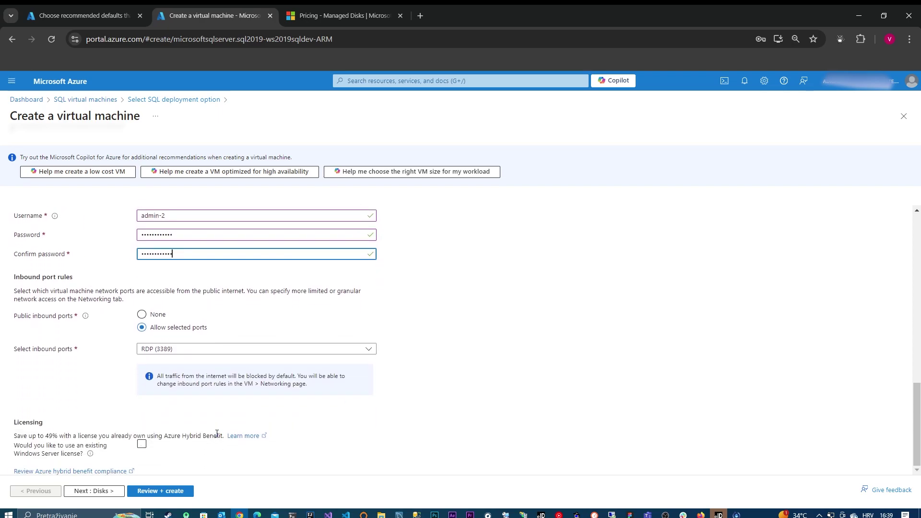
left_click(143, 444)
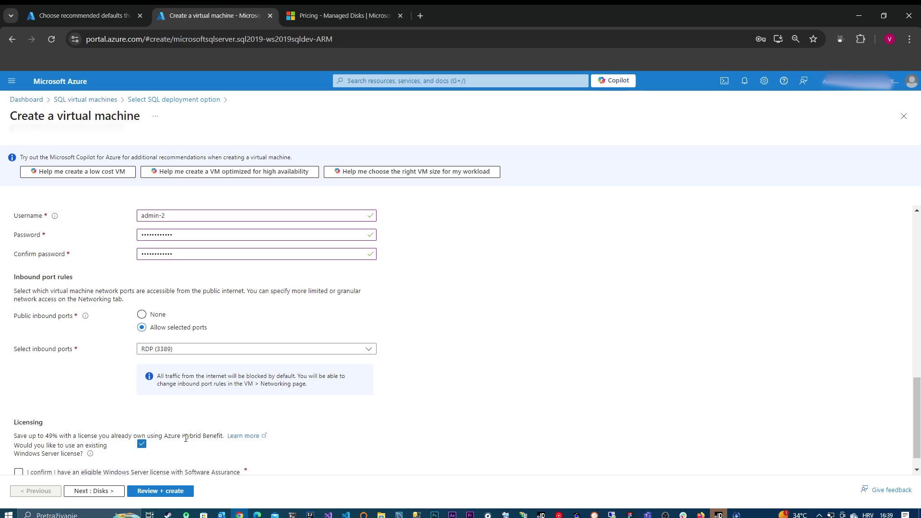
left_click(142, 444)
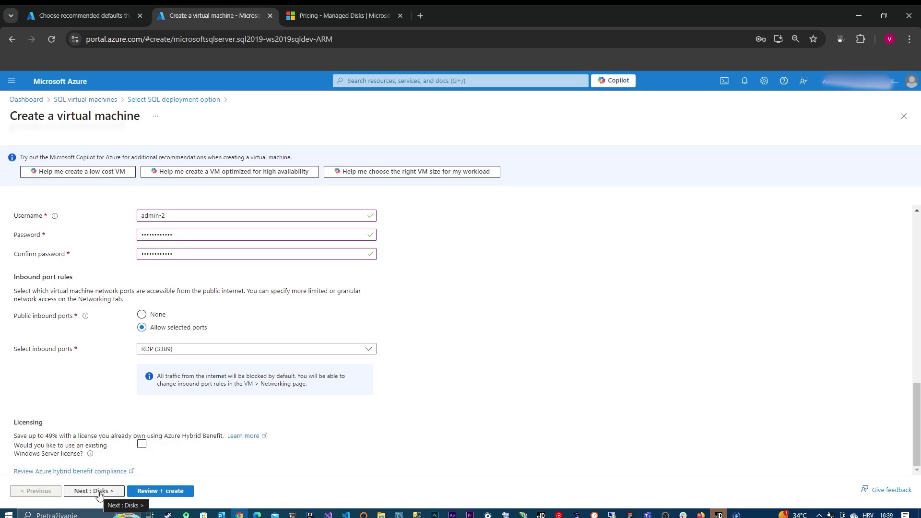
- In the disk settings, set the OS disk type to Standard HDD (locally-redundant storage) and consult the Managed Disks pricing page
scroll(112, 393, "up", 10)
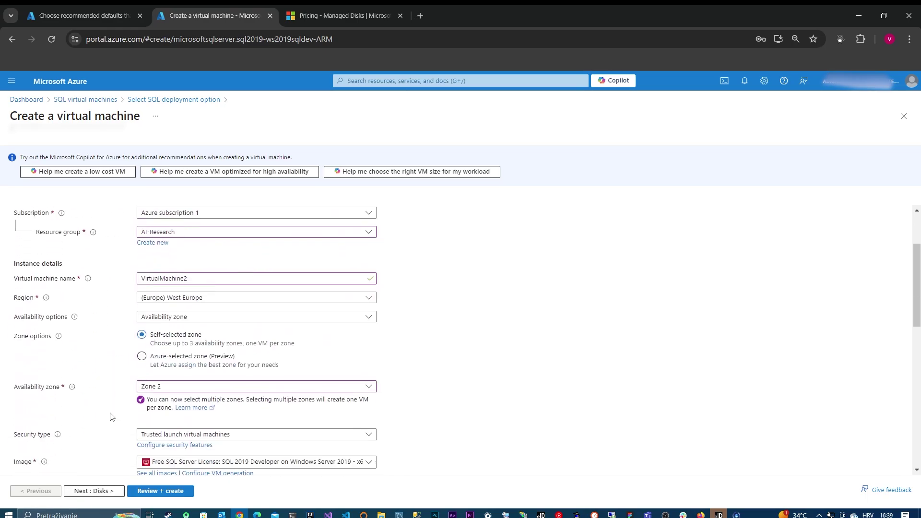
scroll(111, 416, "down", 5)
left_click(105, 492)
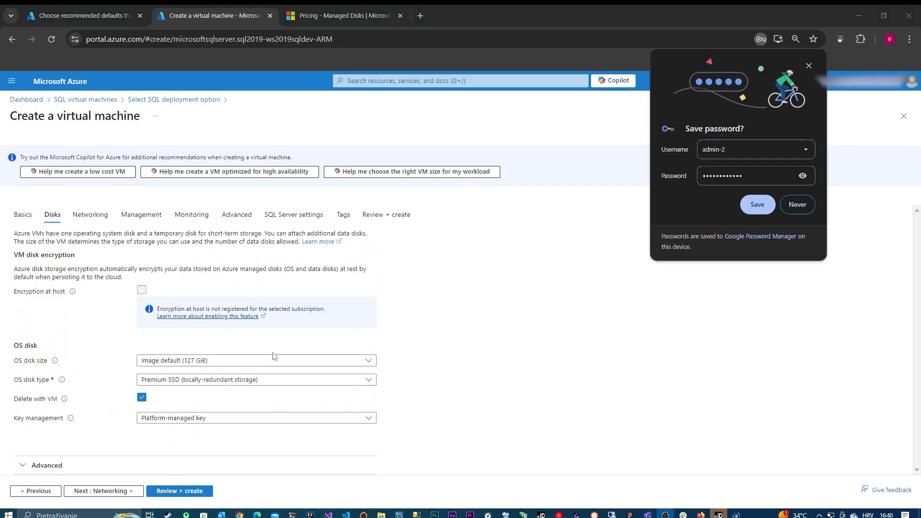
left_click(245, 365)
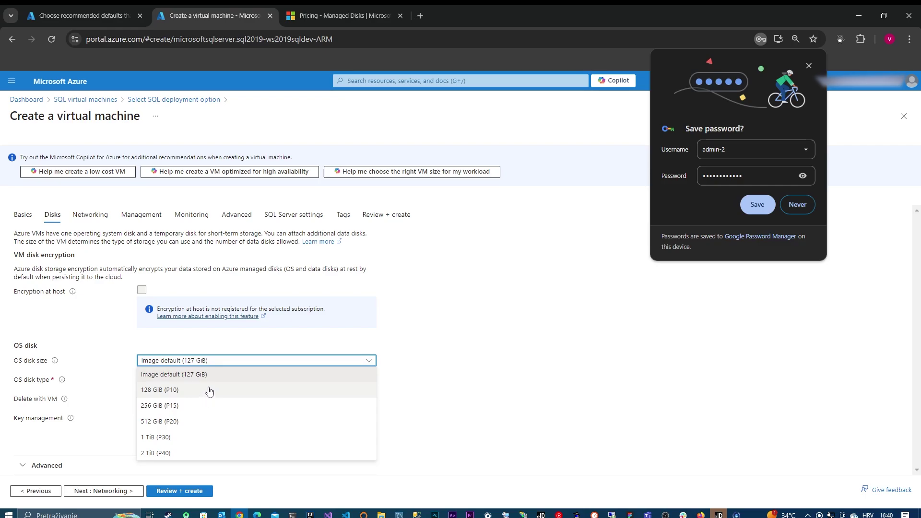
left_click(236, 344)
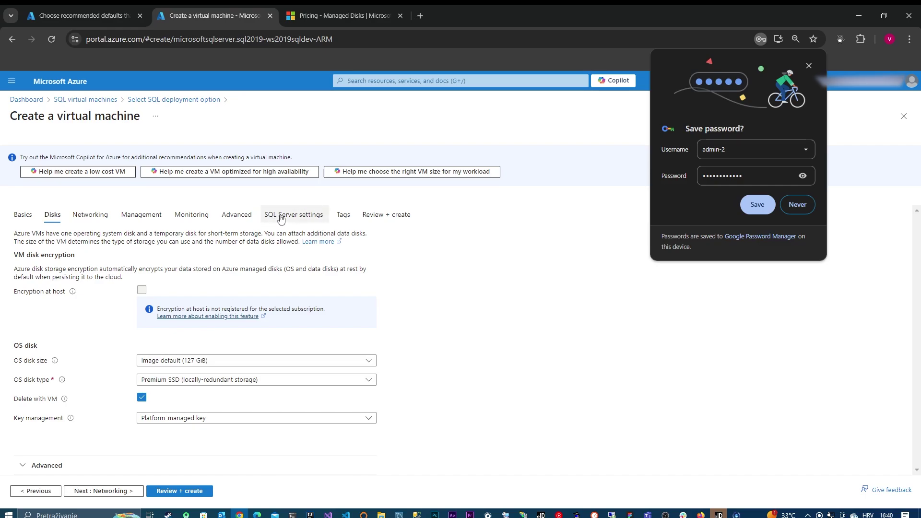
left_click(260, 383)
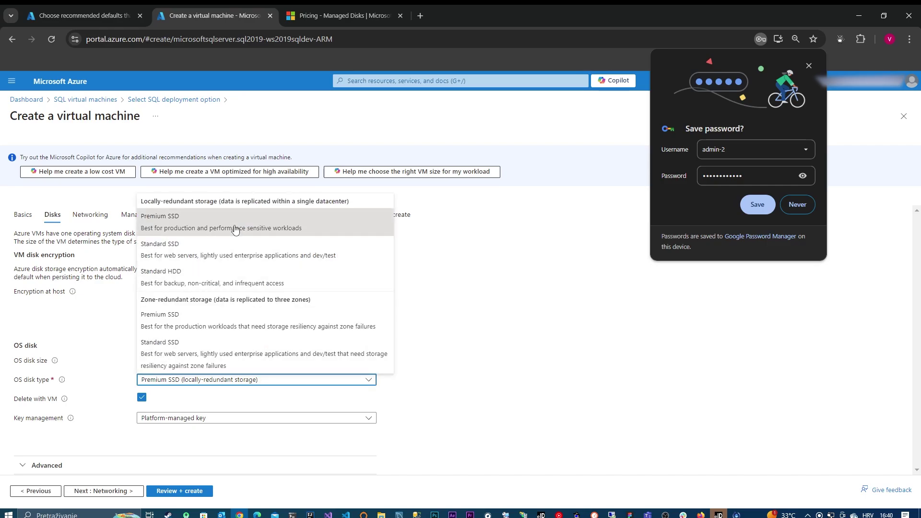
left_click(231, 279)
scroll(230, 287, "down", 2)
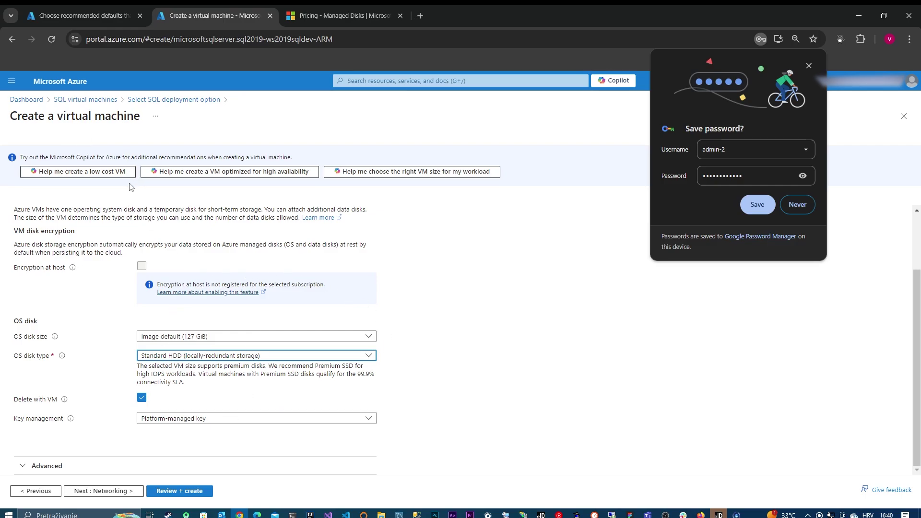
key("ctrl+Tab")
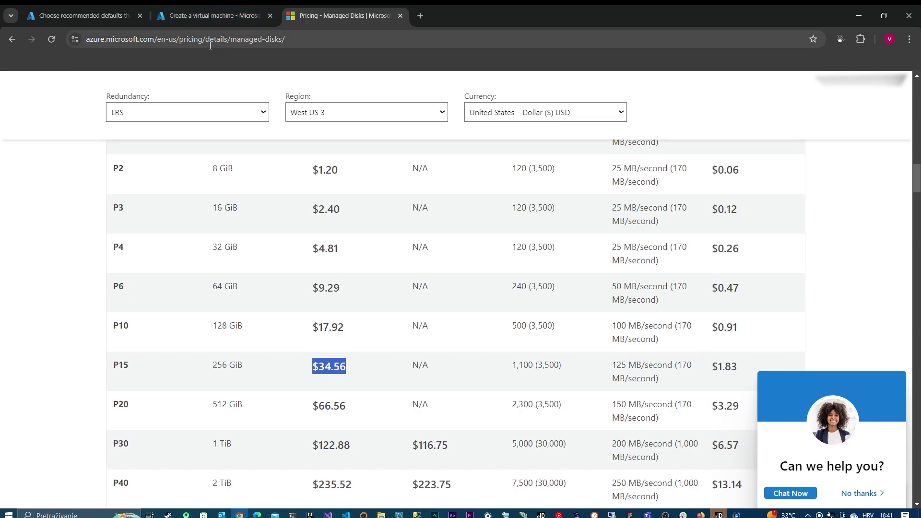
left_click(225, 6)
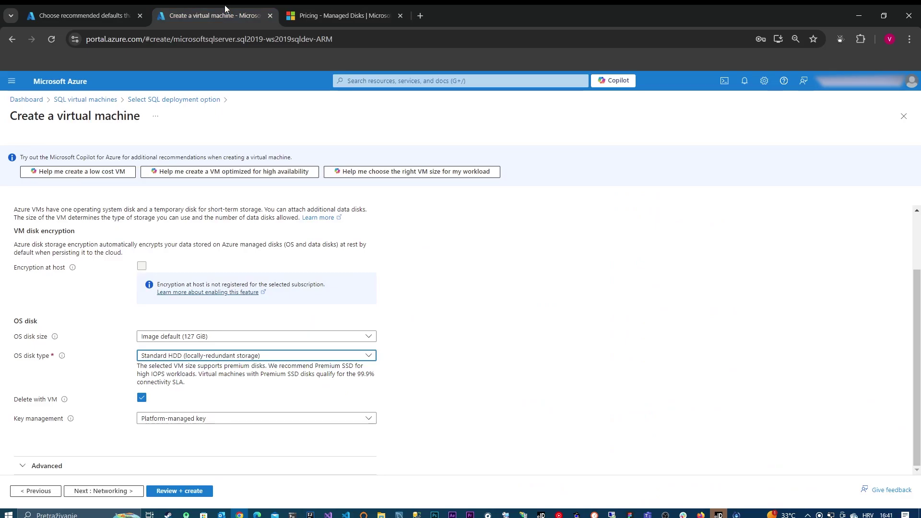
- Go to the networking settings and review the network interface, public inbound ports and load balancing options
left_click(121, 494)
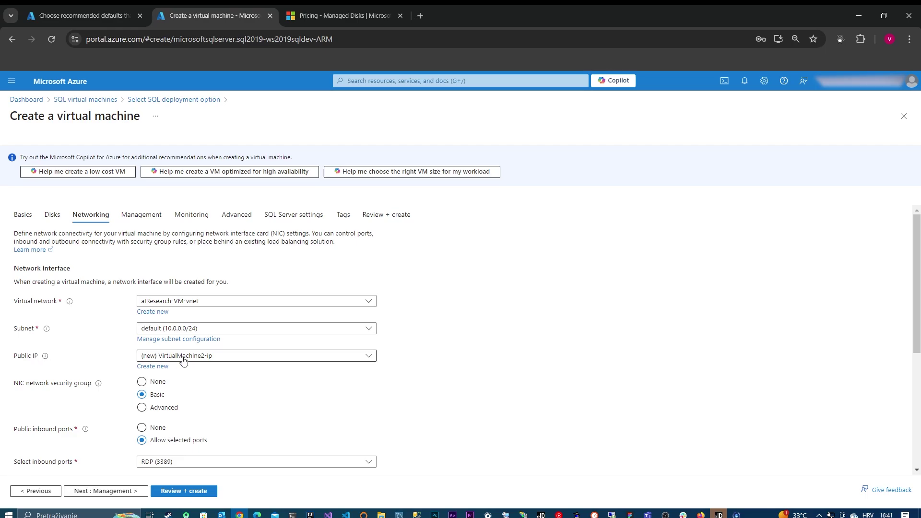
scroll(196, 363, "down", 2)
scroll(195, 363, "down", 3)
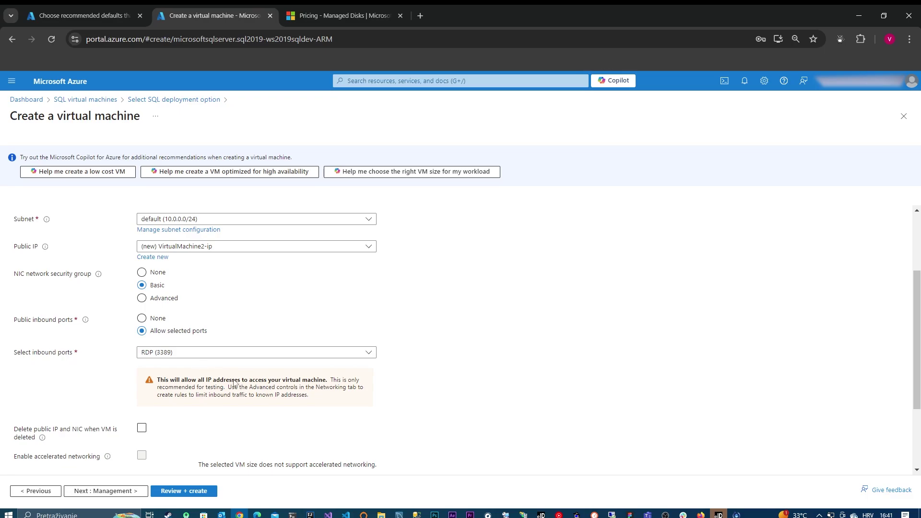
scroll(198, 388, "down", 1)
scroll(192, 388, "down", 1)
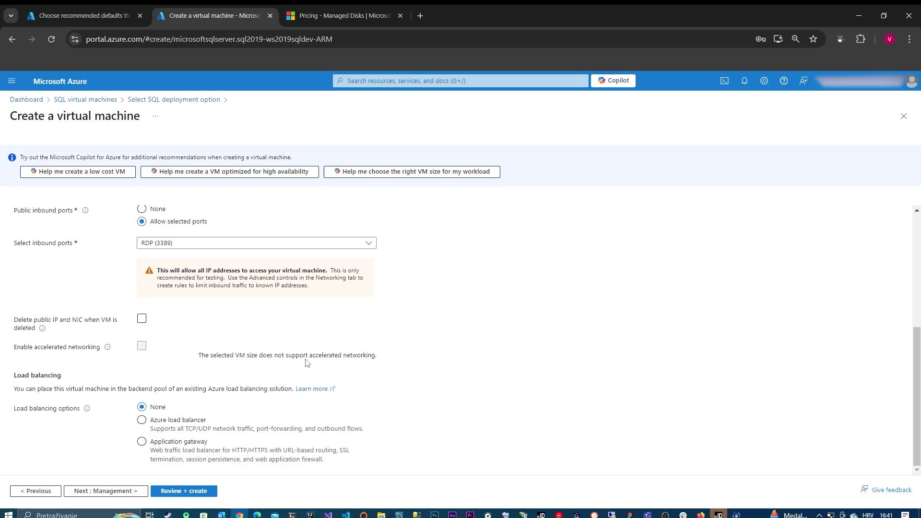
scroll(307, 363, "up", 4)
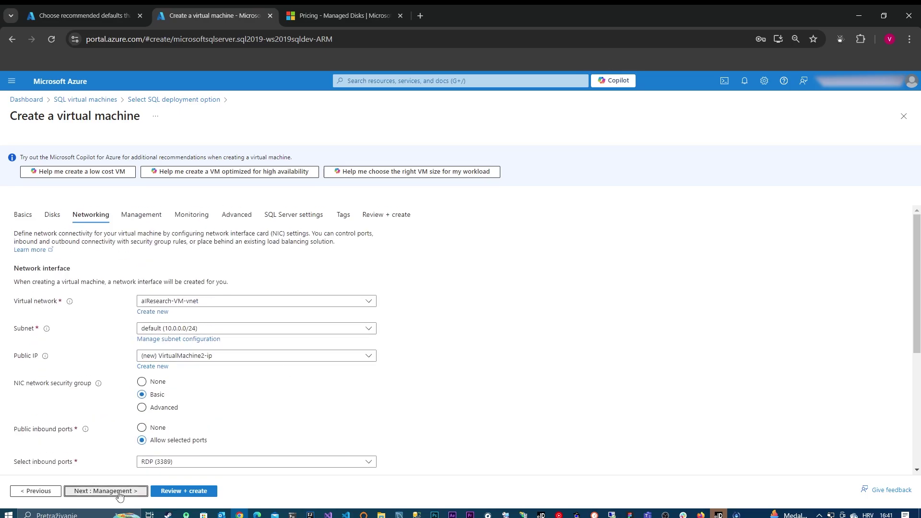
- Enable auto-shutdown for the virtual machine in the management settings
left_click(119, 493)
scroll(166, 369, "down", 3)
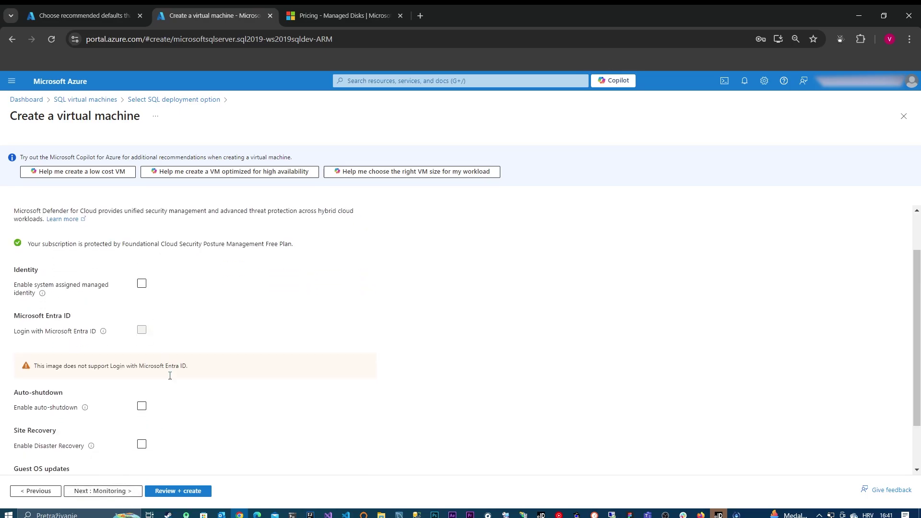
left_click(142, 352)
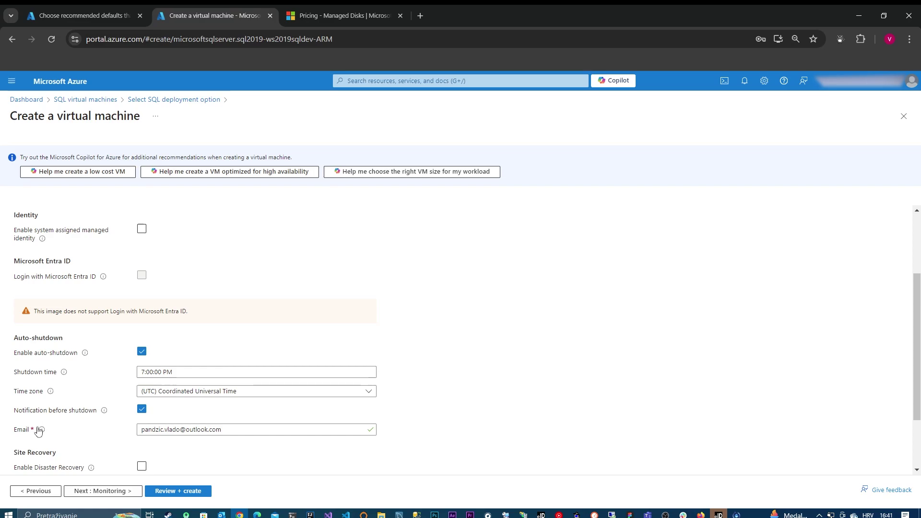
mouse_move(89, 355)
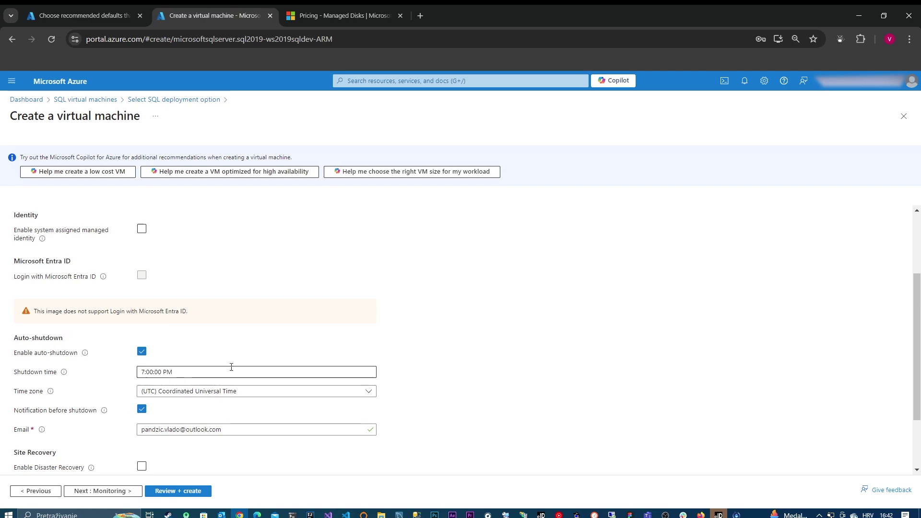
left_click_drag(185, 373, 127, 374)
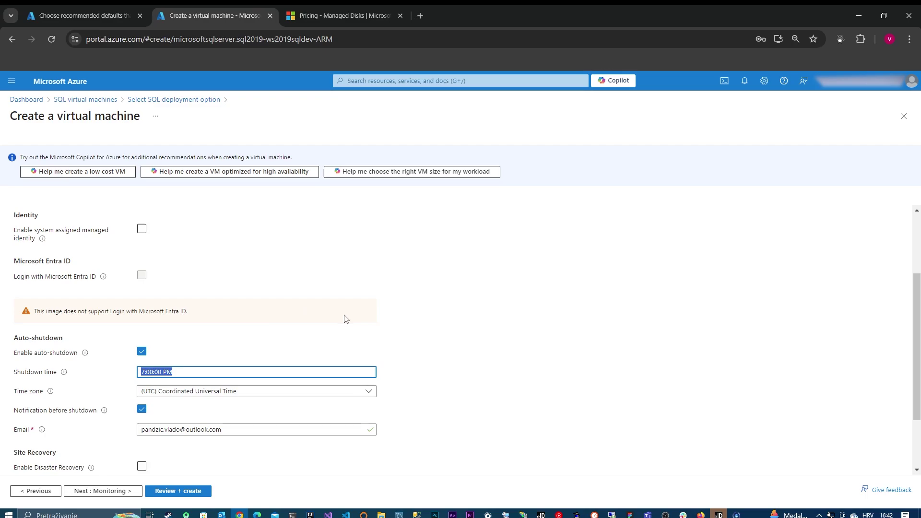
scroll(264, 339, "down", 3)
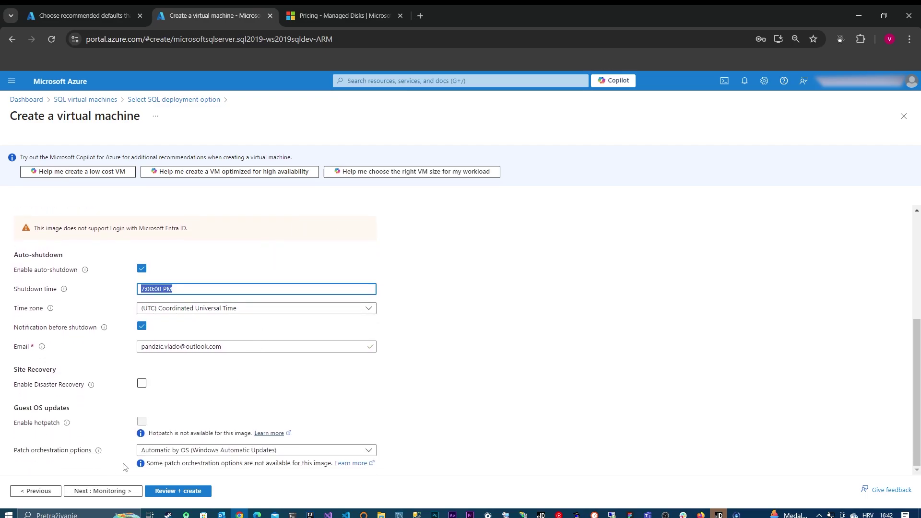
- Disable boot diagnostics in the monitoring settings and continue to the advanced settings
left_click(115, 491)
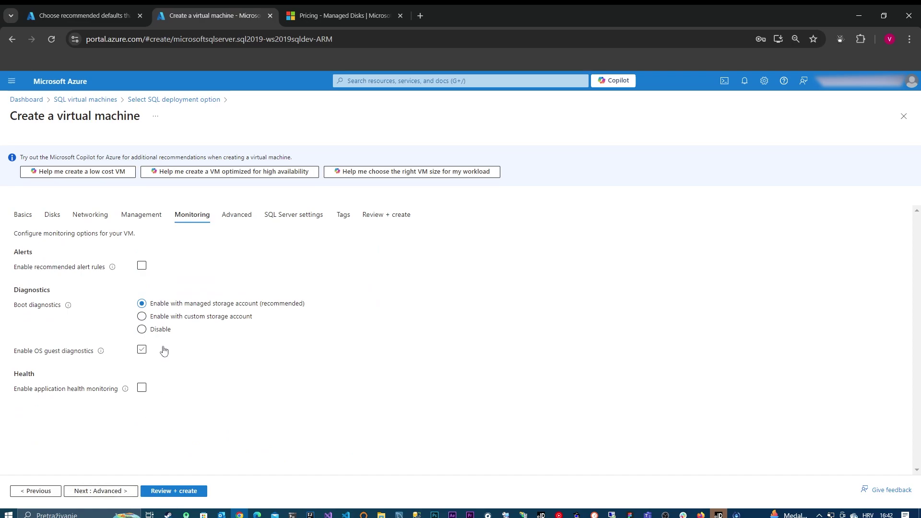
left_click(158, 331)
left_click(126, 491)
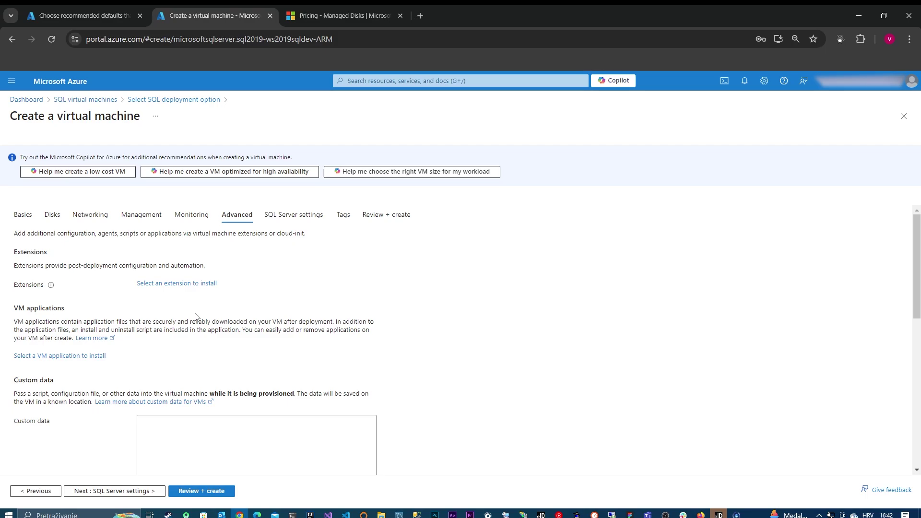
- Move on to the SQL Server settings, set SQL connectivity to Public (Internet) and select the port value
scroll(189, 340, "down", 8)
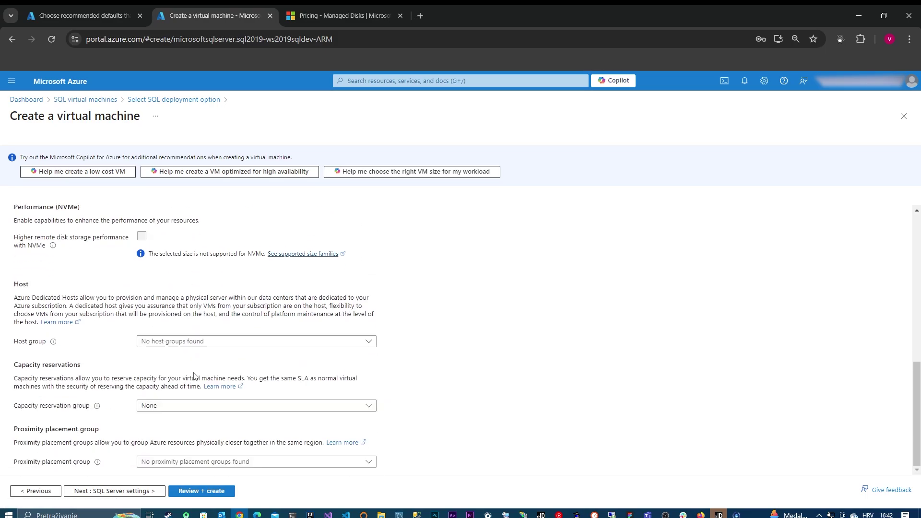
scroll(194, 376, "up", 8)
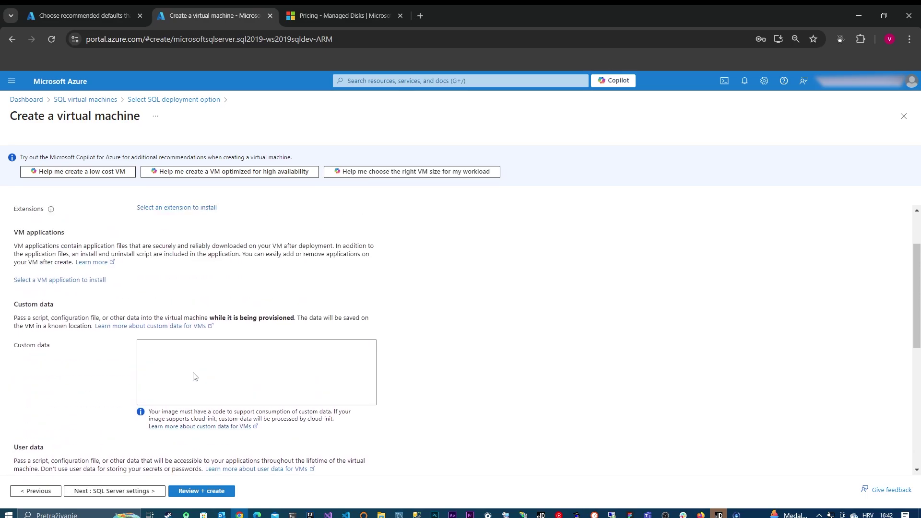
left_click(97, 493)
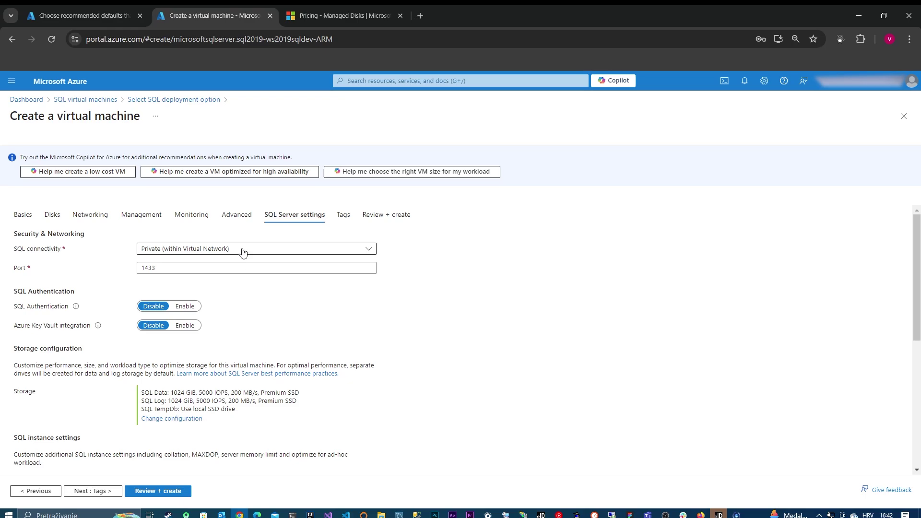
left_click(243, 254)
left_click(244, 294)
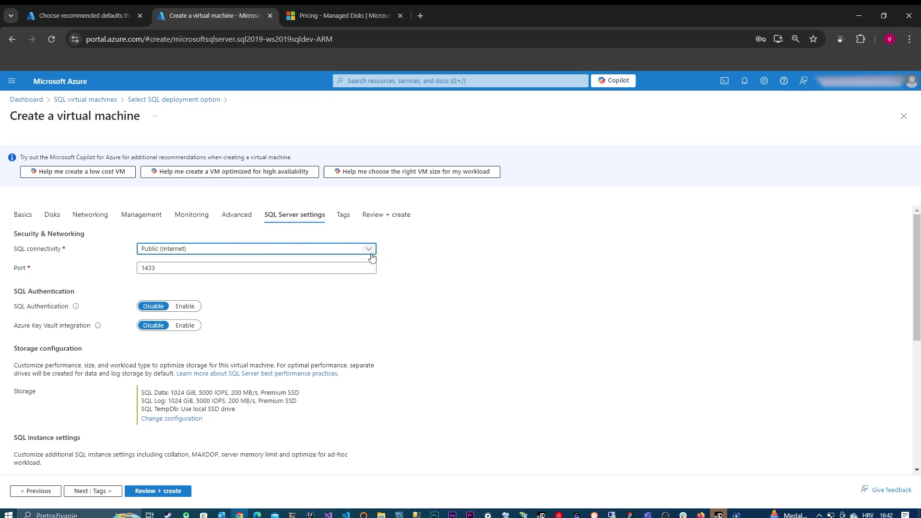
double_click(184, 269)
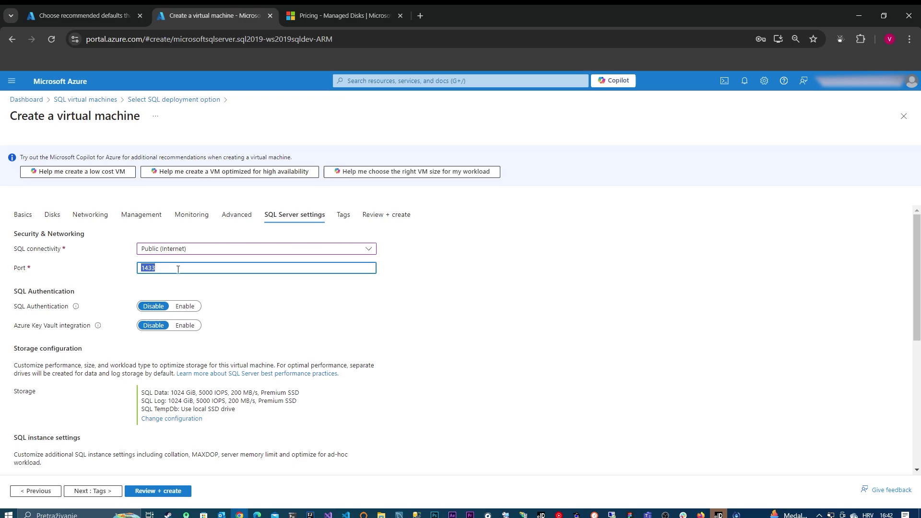
- Enable SQL authentication and check the login name and password fields
left_click(119, 274)
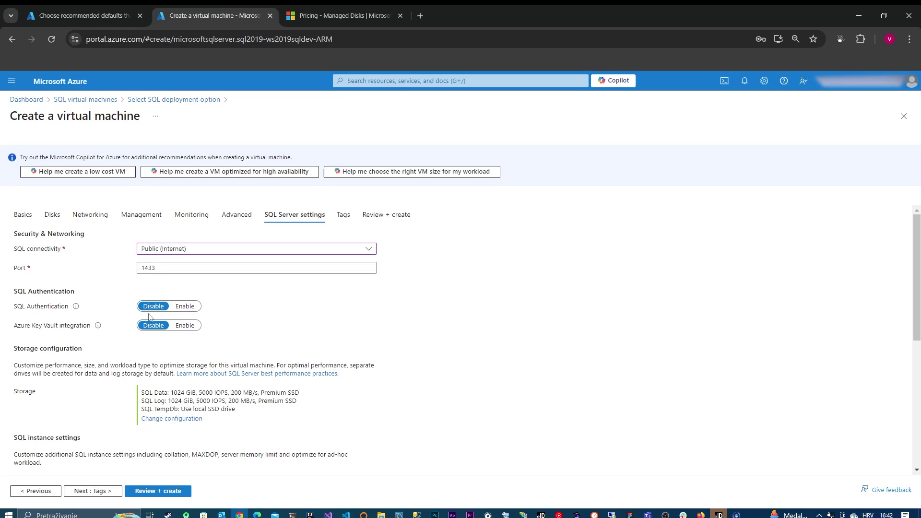
left_click(190, 309)
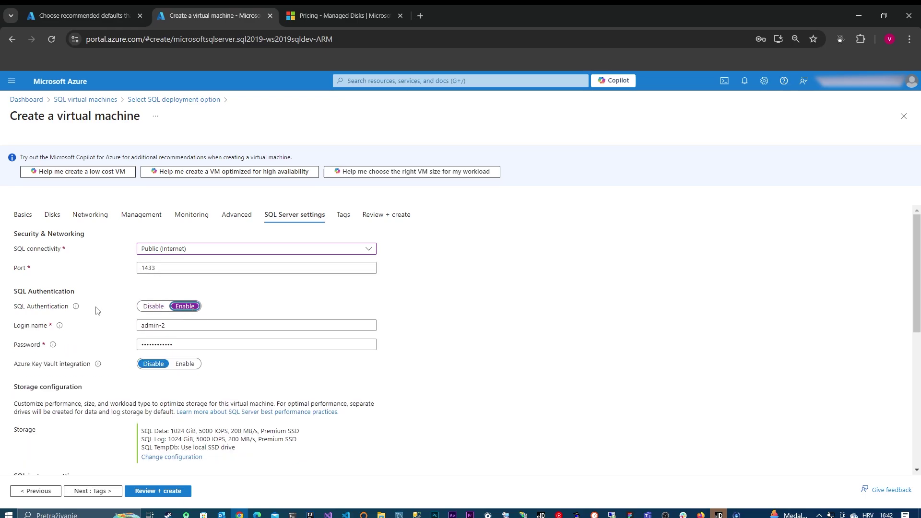
left_click(158, 326)
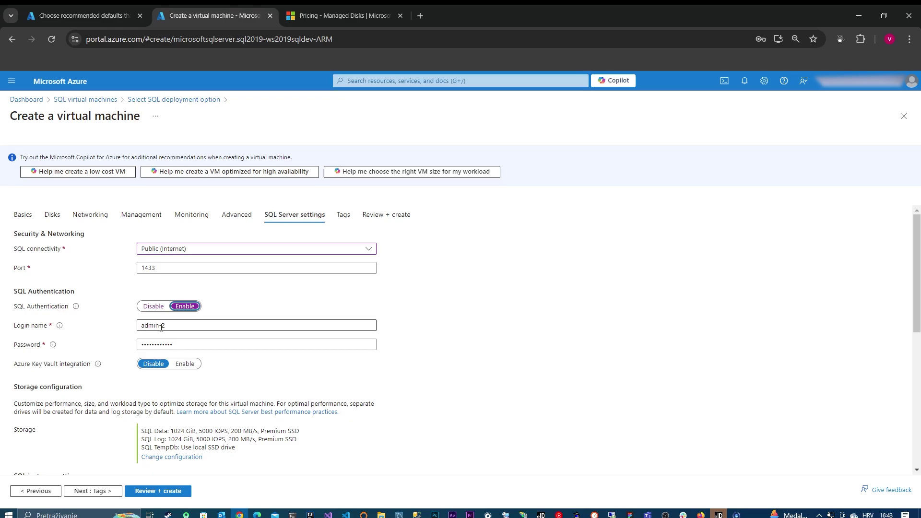
key("ctrl+a")
key("Tab")
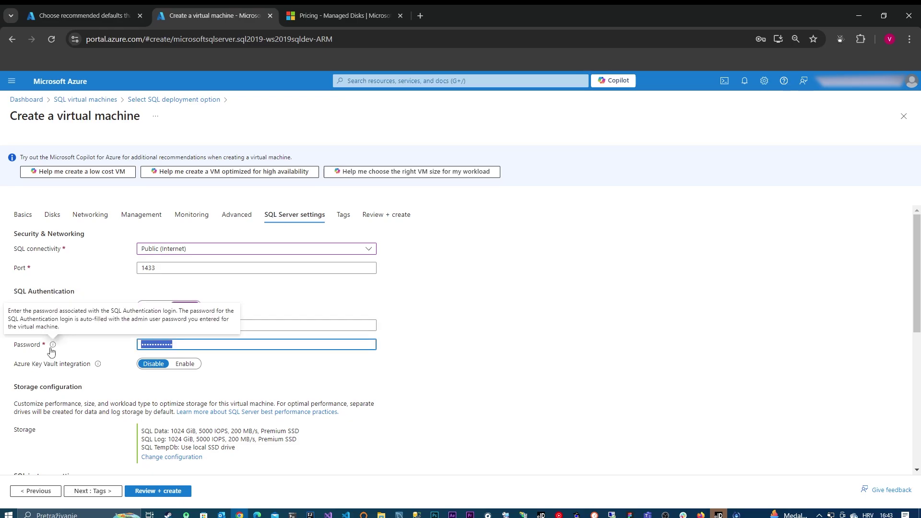
left_click(485, 352)
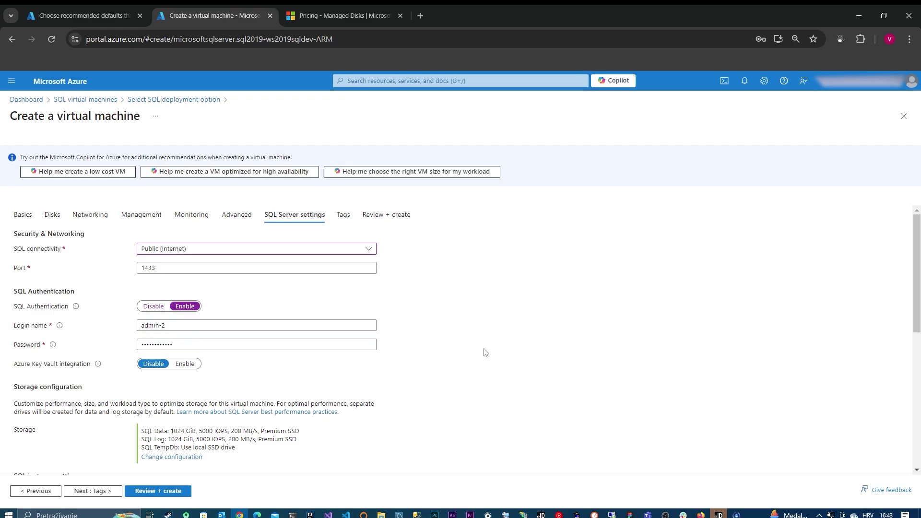
- Open the SQL storage configuration and look up the price of the 1 TiB P30 disk on the Managed Disks pricing page
scroll(236, 372, "down", 1)
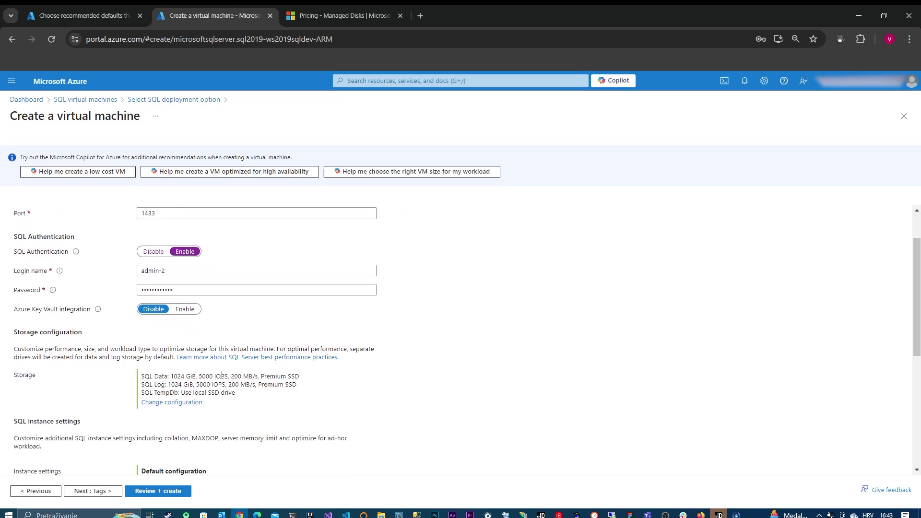
left_click(185, 405)
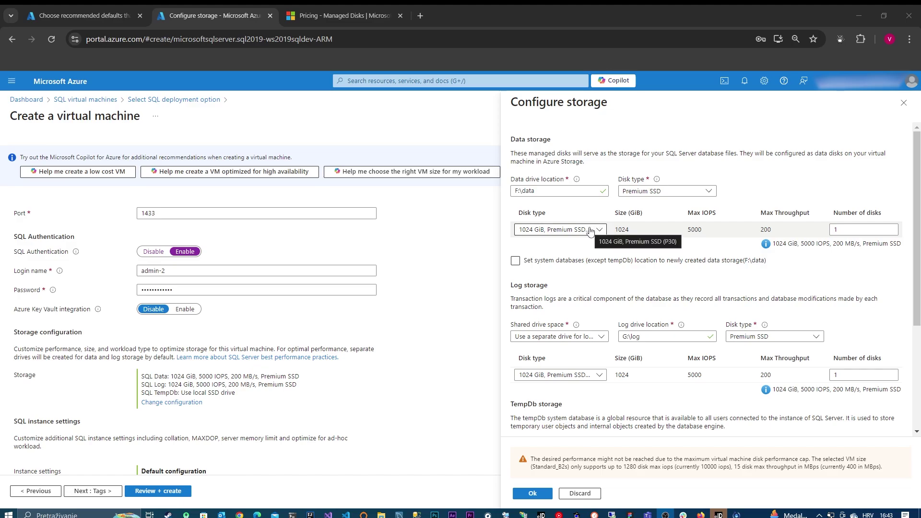
left_click(371, 6)
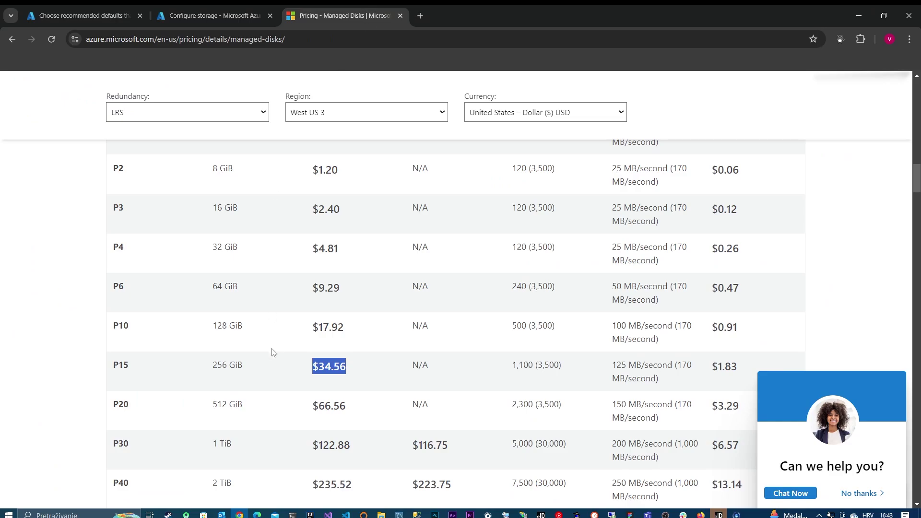
scroll(259, 446, "down", 1)
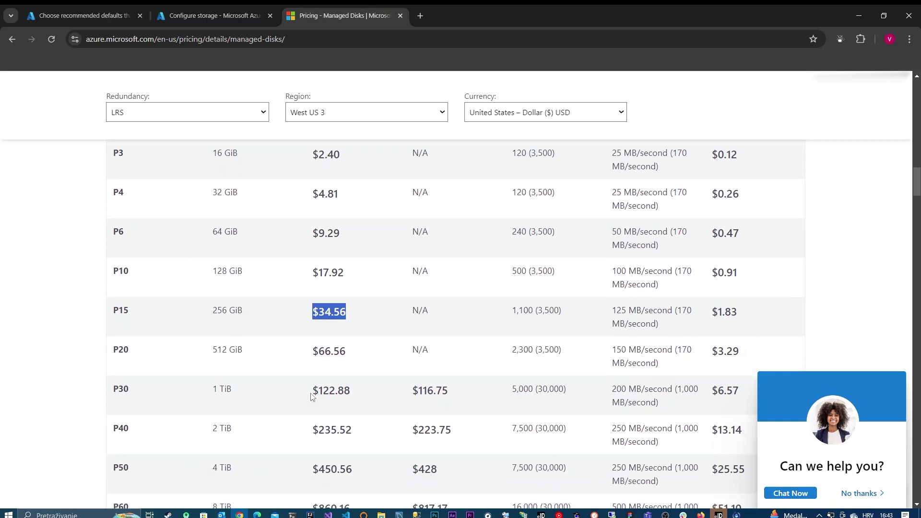
left_click_drag(310, 394, 356, 393)
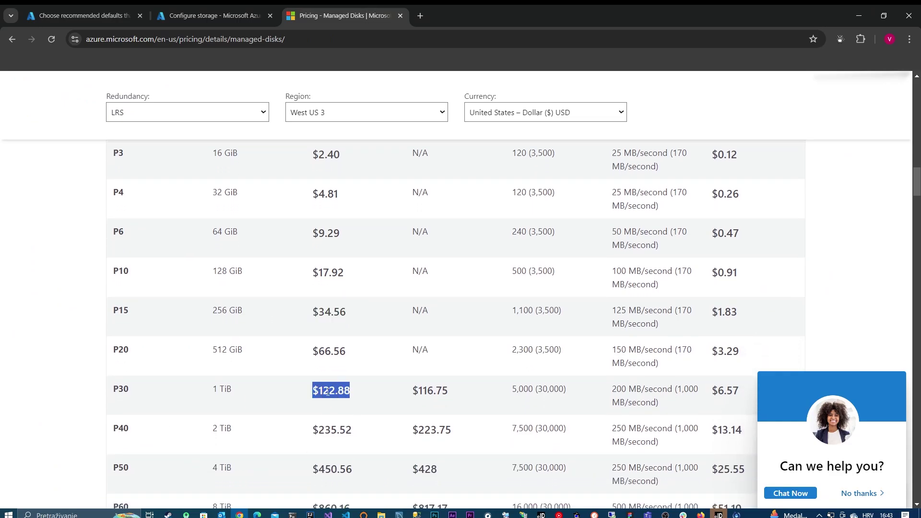
left_click(211, 15)
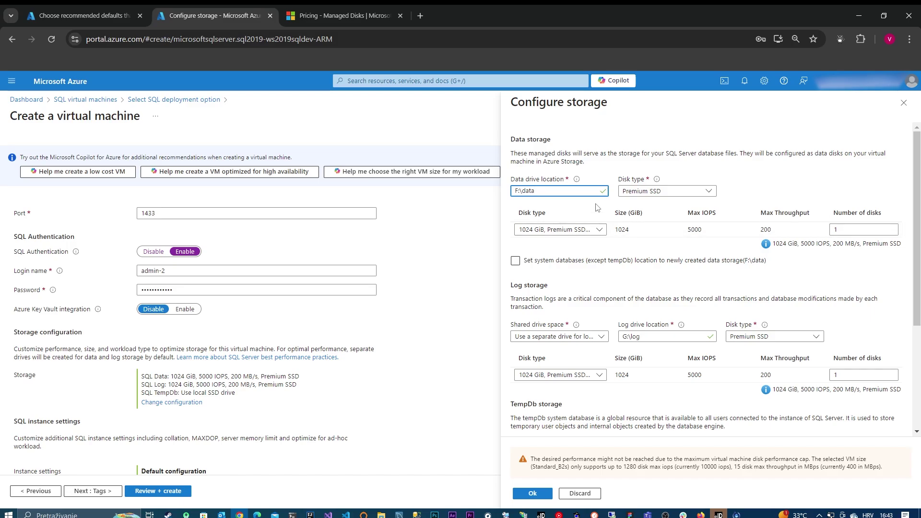
- Set the data storage disk to 256 GiB, Premium SSD (P15), leaving the system databases off the new data storage
left_click(588, 232)
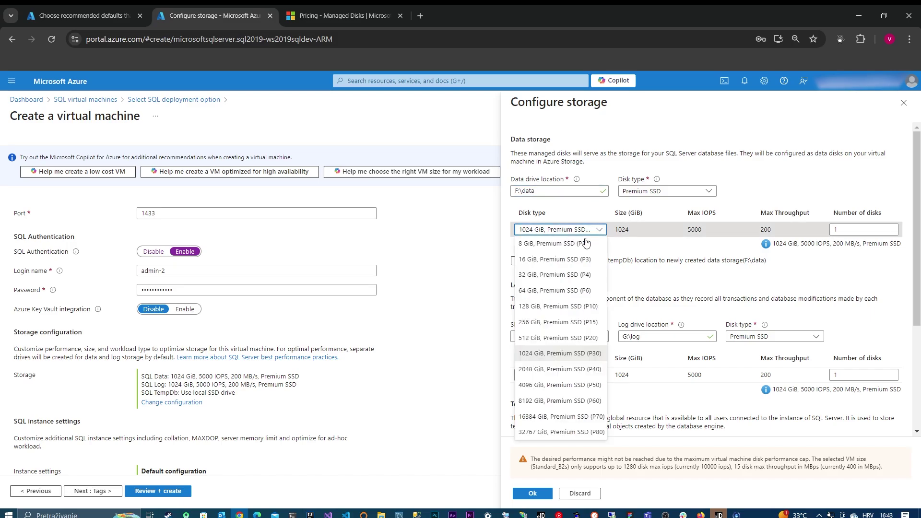
left_click(574, 323)
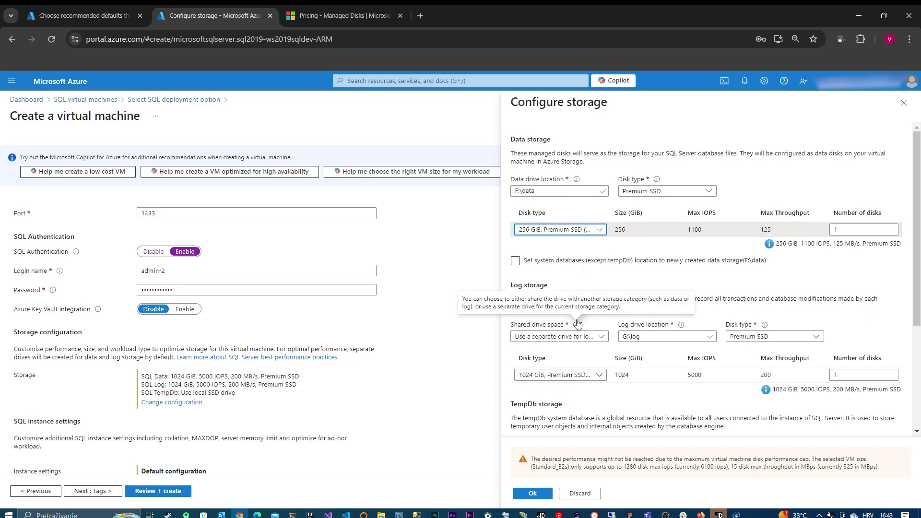
left_click(516, 260)
left_click(515, 261)
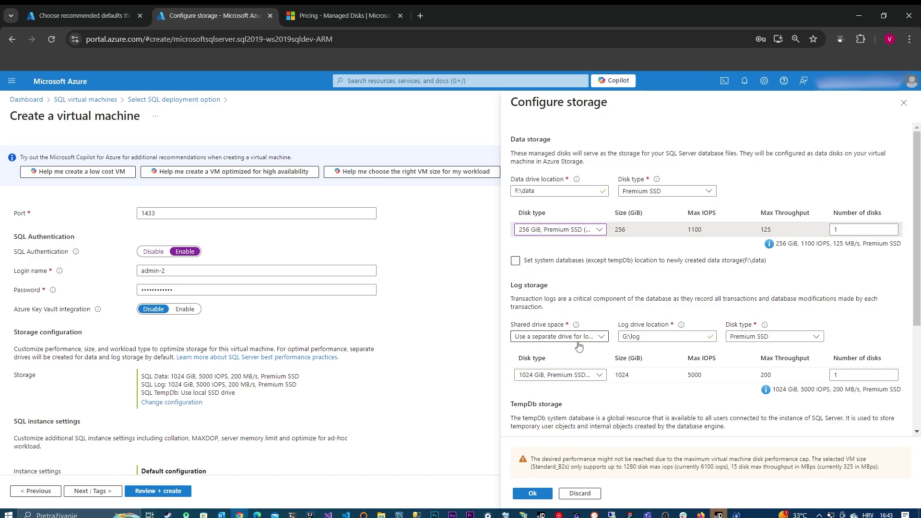
- Set the log storage to share the data drive for logs and apply the storage configuration
left_click(584, 338)
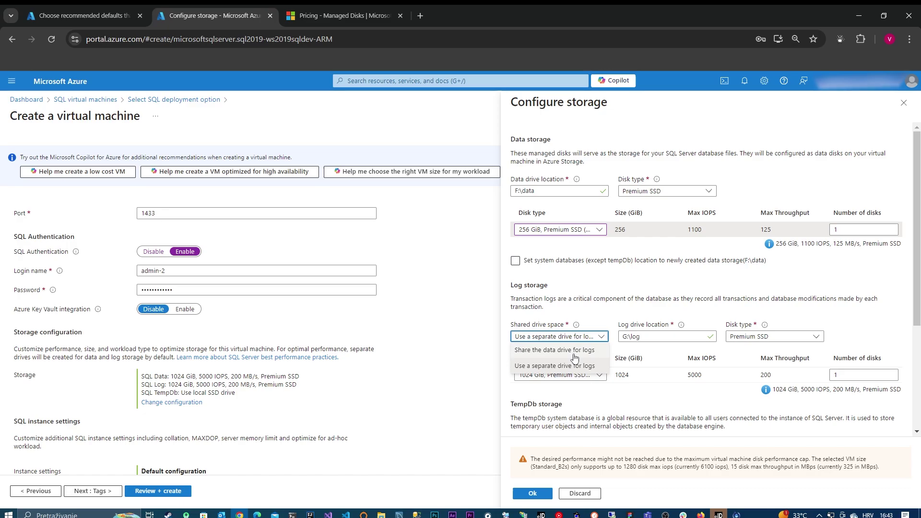
left_click(575, 357)
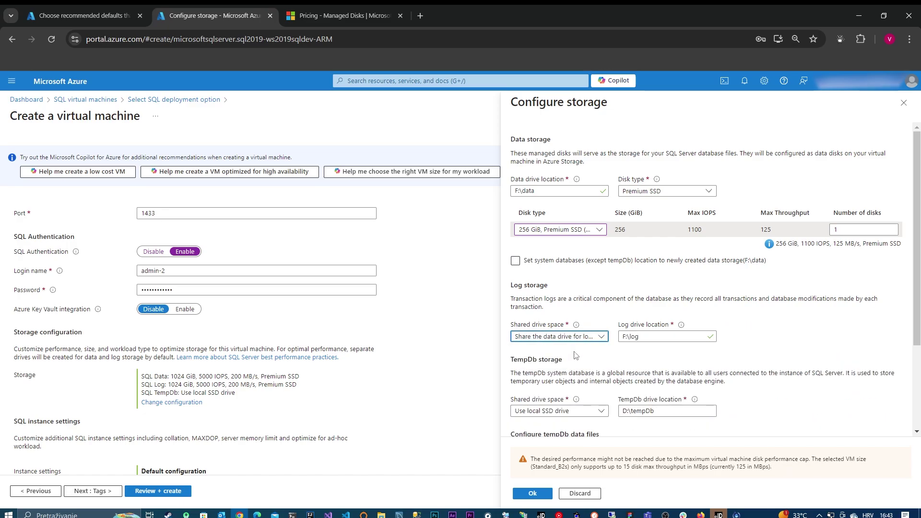
left_click_drag(916, 295, 909, 399)
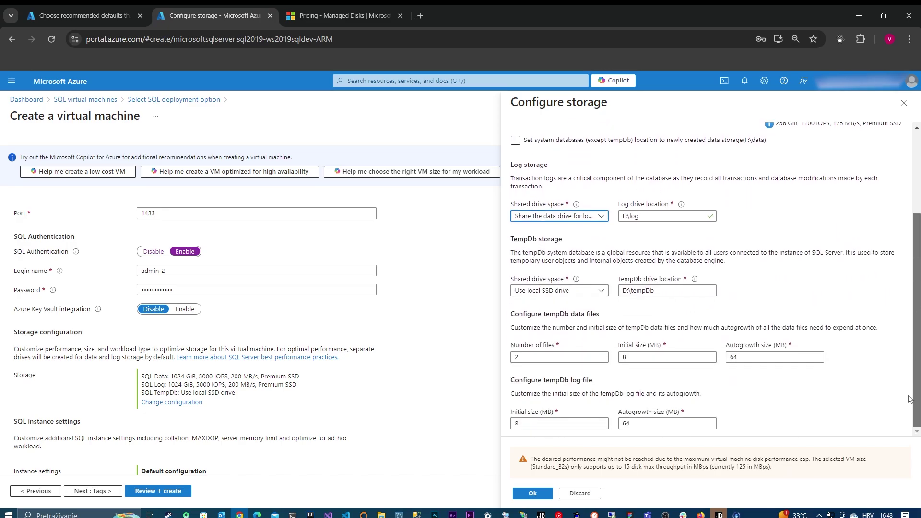
scroll(912, 355, "up", 3)
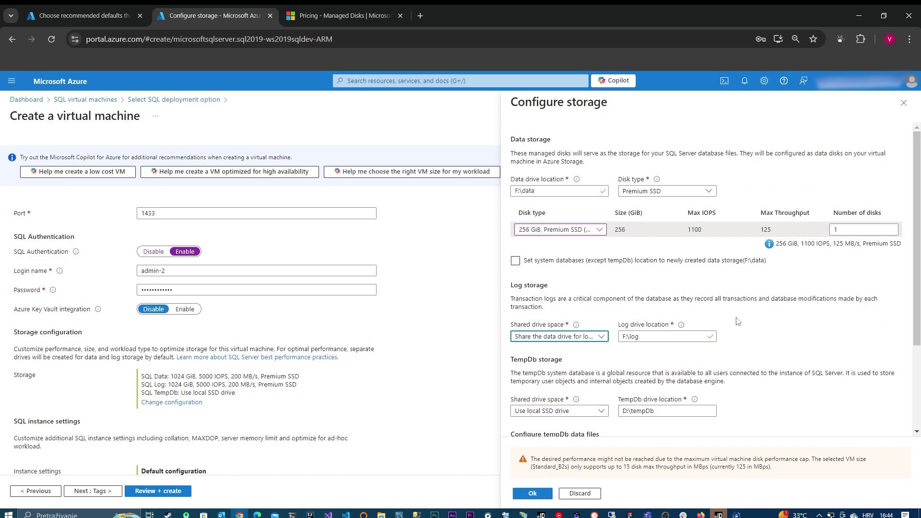
left_click(531, 493)
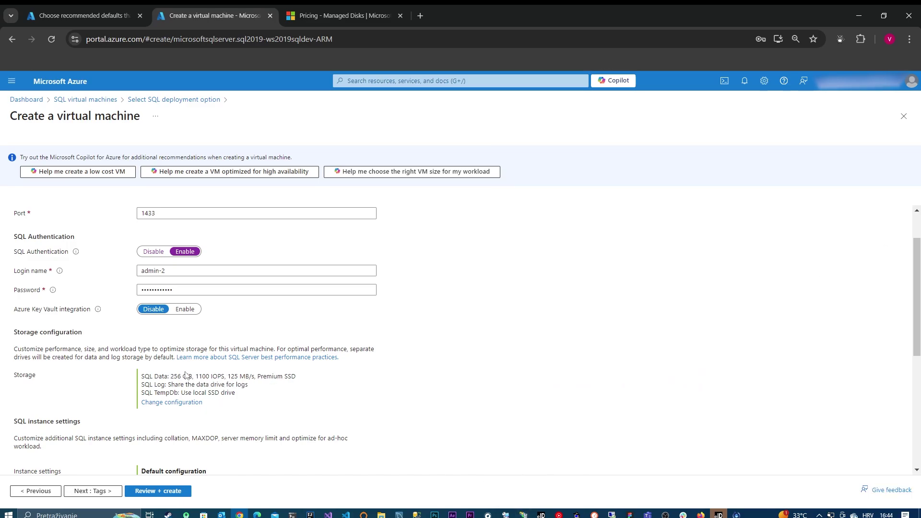
- Review the storage summary, SQL instance settings, license, automated patching and backup options
left_click_drag(141, 376, 196, 374)
left_click_drag(254, 377, 305, 381)
scroll(214, 429, "down", 2)
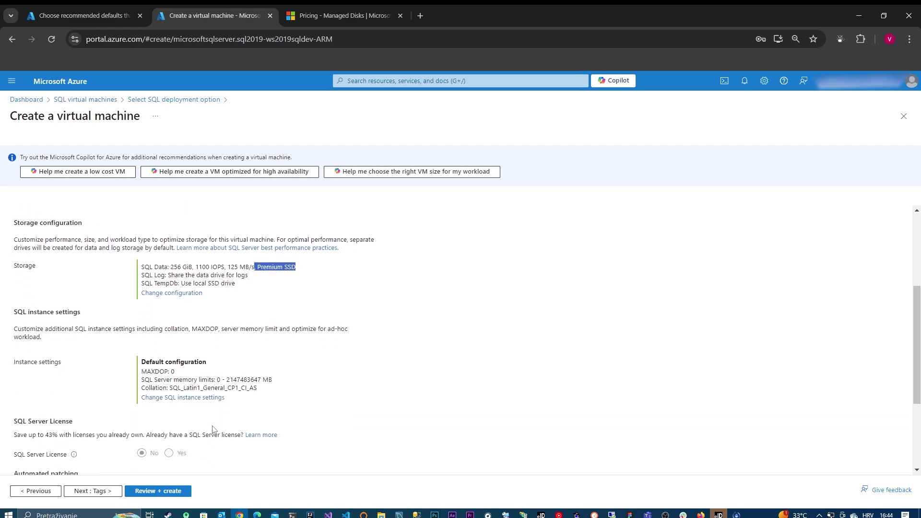
scroll(214, 429, "down", 1)
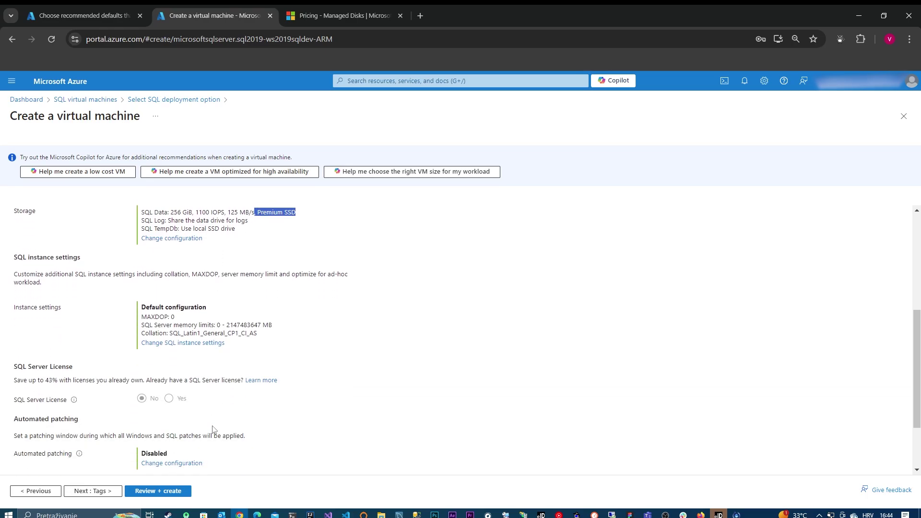
scroll(146, 332, "down", 1)
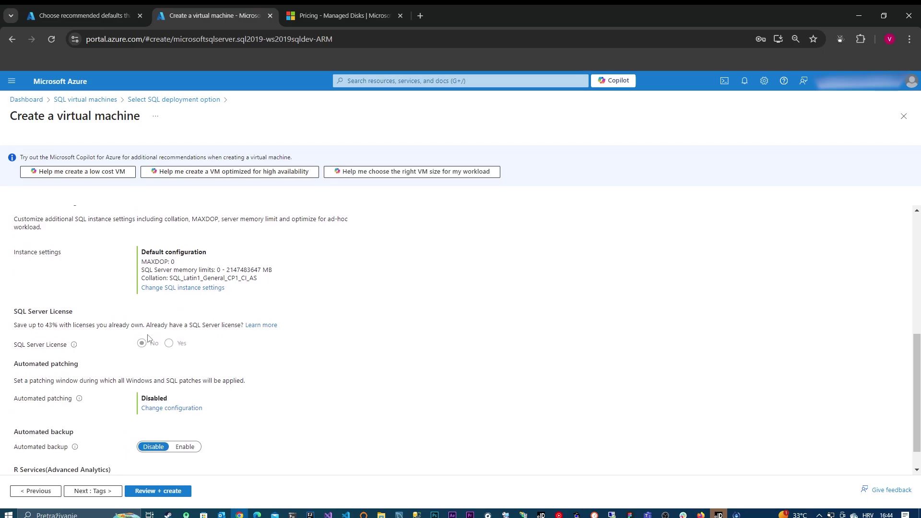
scroll(149, 335, "down", 1)
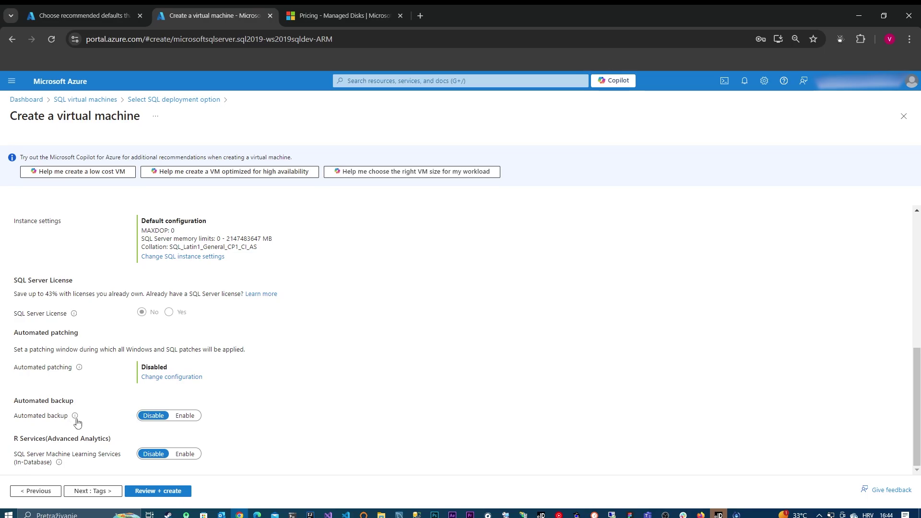
- Proceed to the tags and add a tag named Env with the value Development
left_click(105, 493)
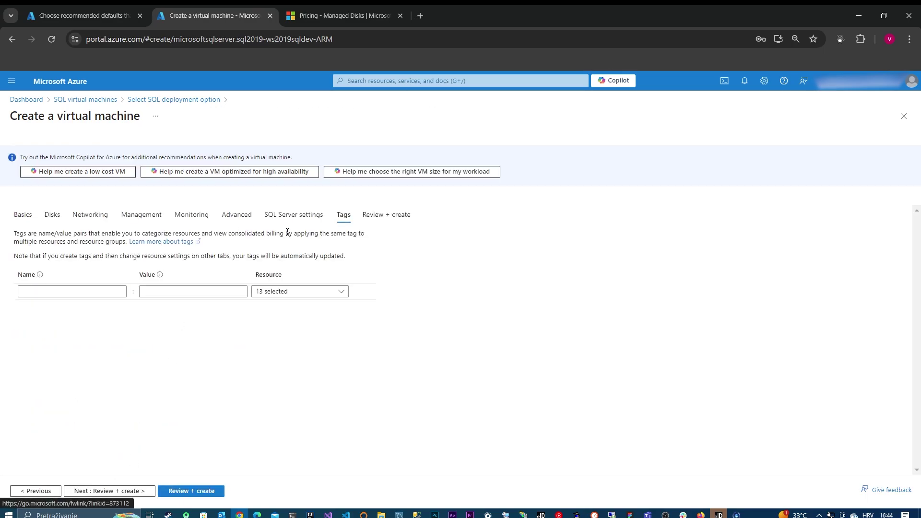
left_click(88, 293)
key("Caps_Lock")
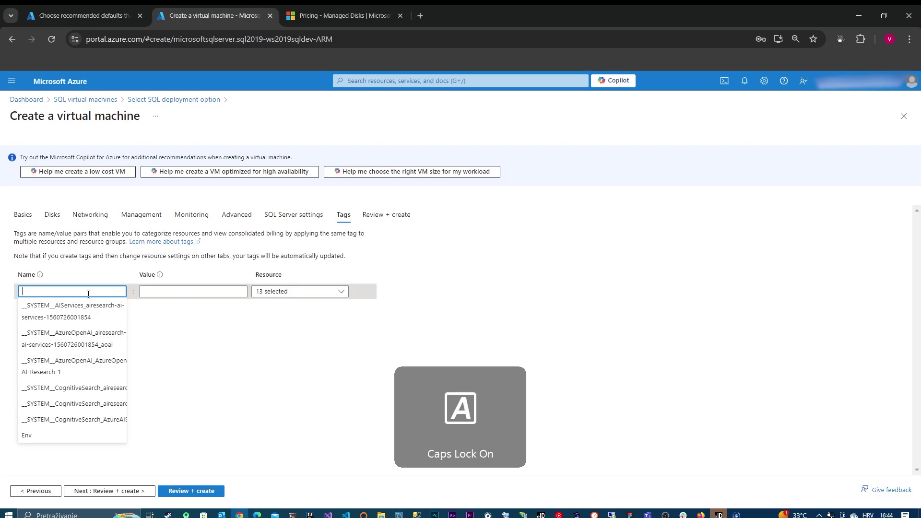
type("E")
key("Caps_Lock")
type("nv")
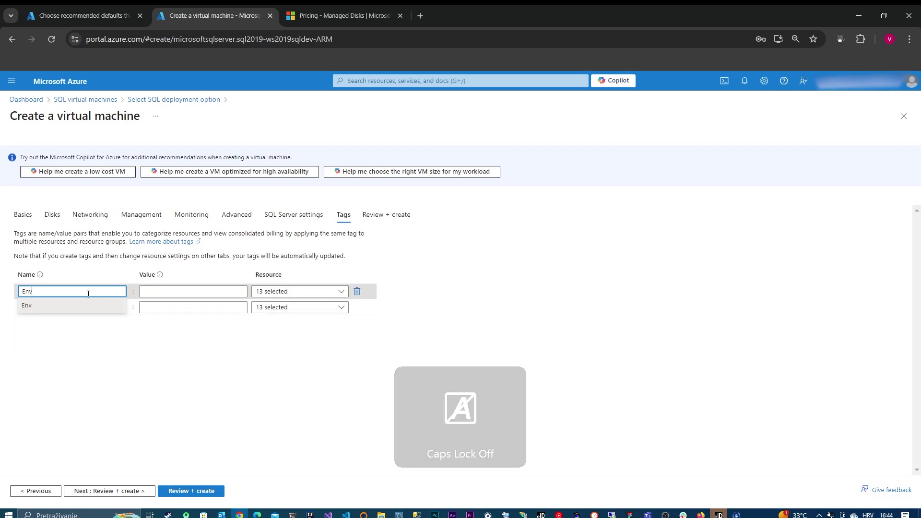
key("Tab")
key("Caps_Lock")
type("D")
key("Caps_Lock")
type("ev")
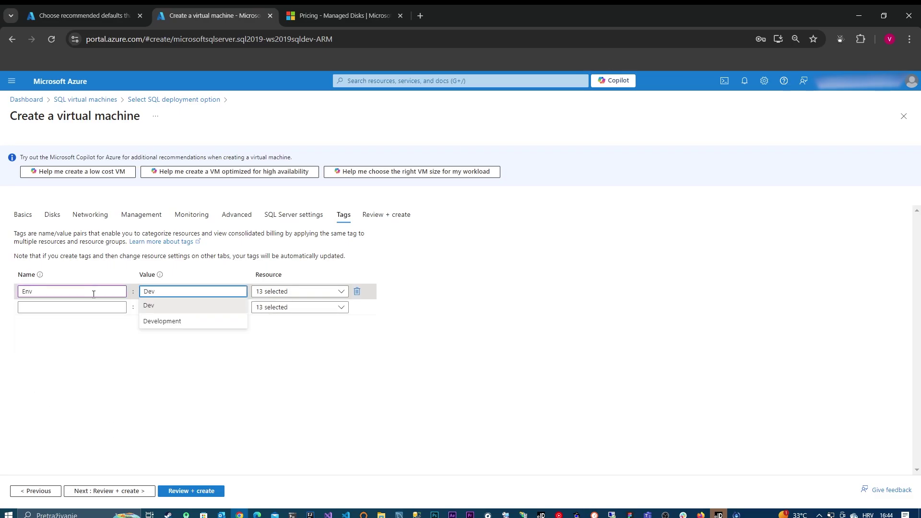
left_click(154, 322)
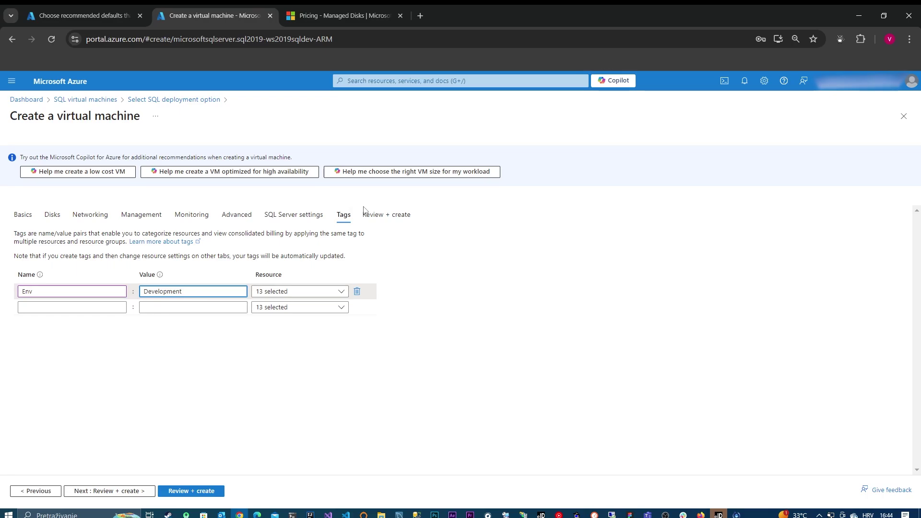
- Proceed to the final review, dismiss the browser's offer to save the password and check the validation result
left_click(182, 491)
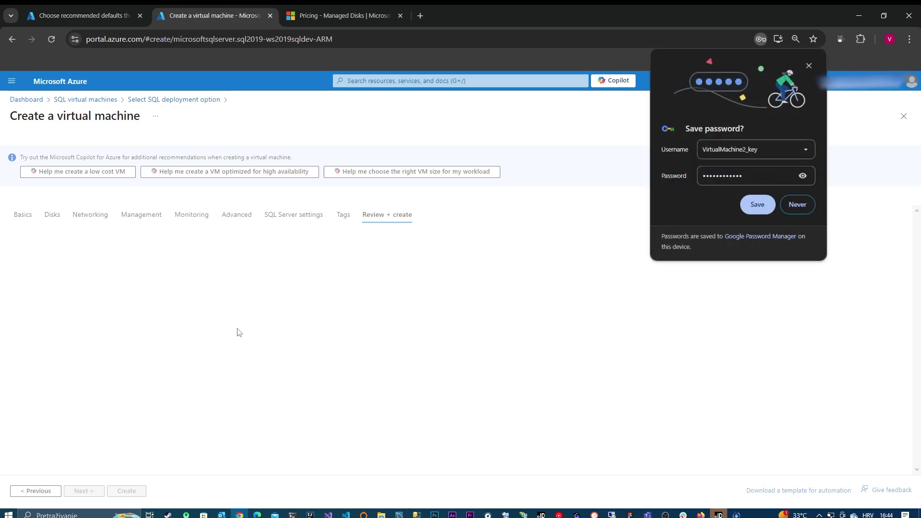
left_click(808, 67)
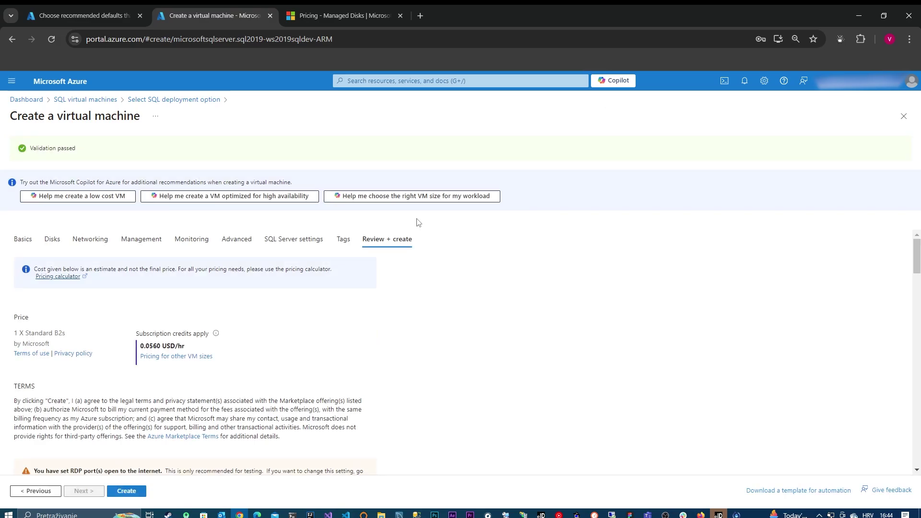
left_click_drag(31, 149, 110, 156)
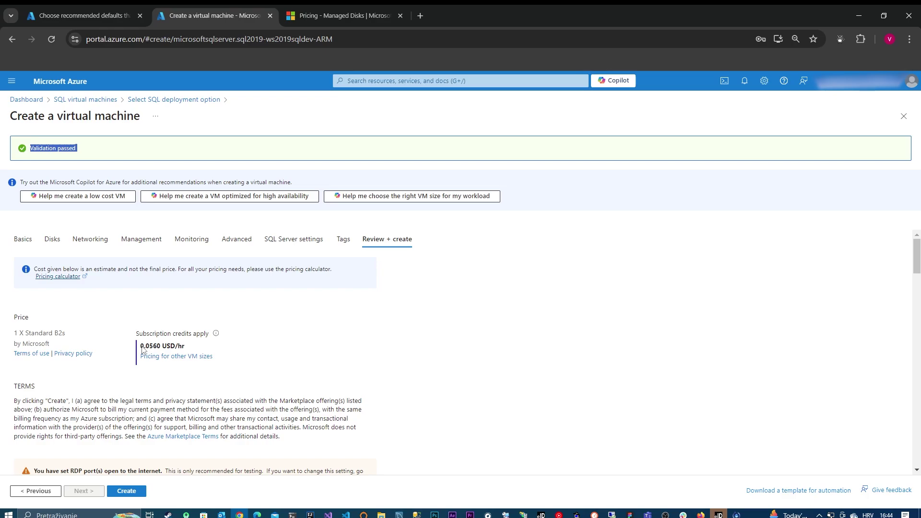
- Calculate the monthly VM cost in Calculator by multiplying the hourly price by 24 hours and 31 days, and close it
left_click_drag(140, 346, 187, 347)
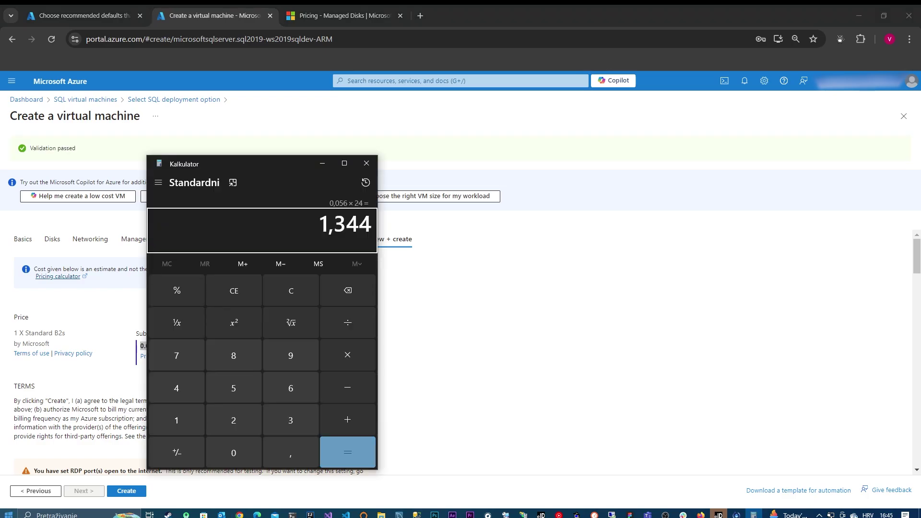
type("*31")
key("Return")
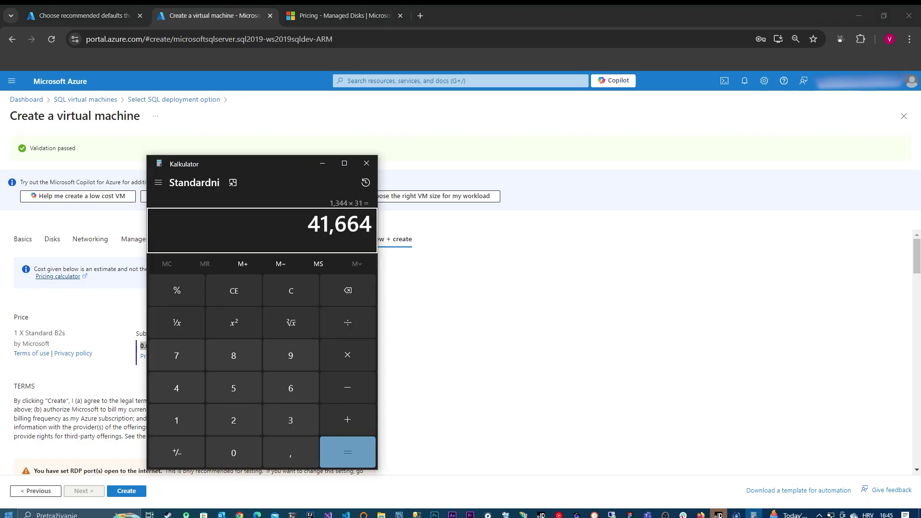
left_click(366, 163)
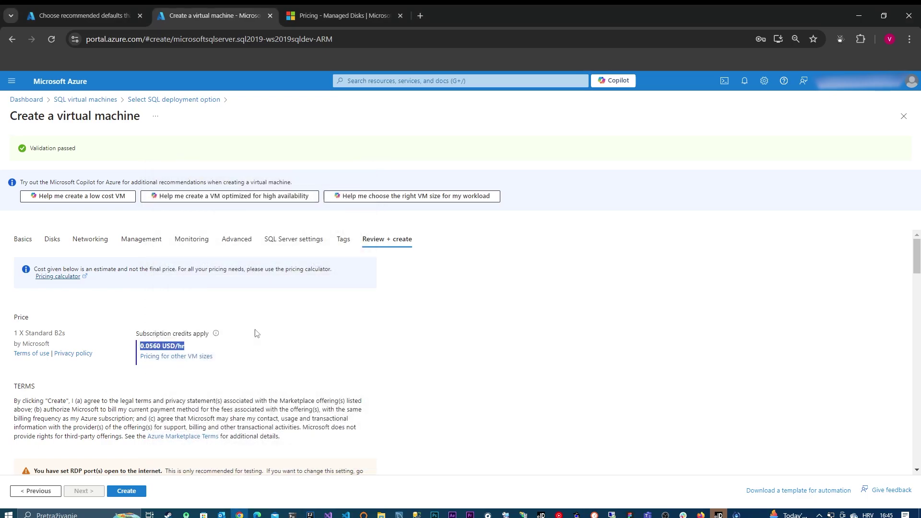
- Recheck the Basics settings of VirtualMachine2, return to the final review and create the virtual machine
left_click(23, 239)
scroll(217, 370, "down", 5)
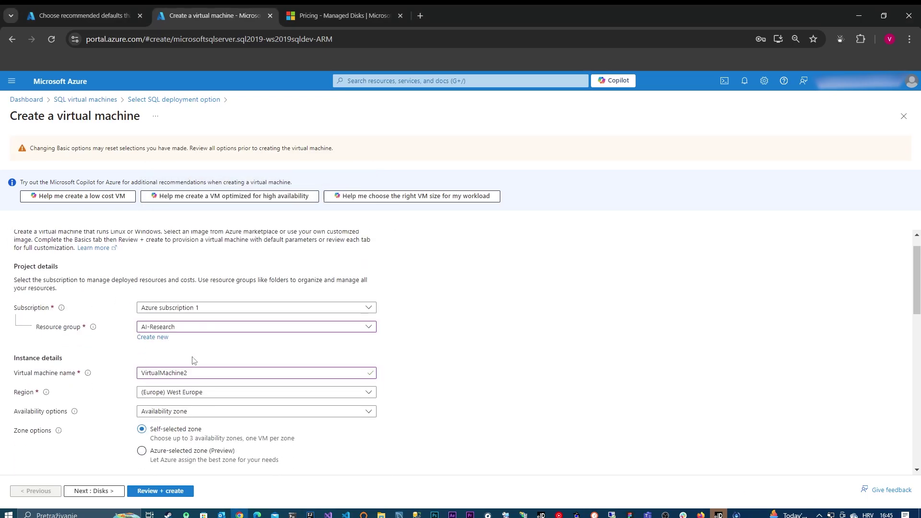
scroll(180, 422, "down", 2)
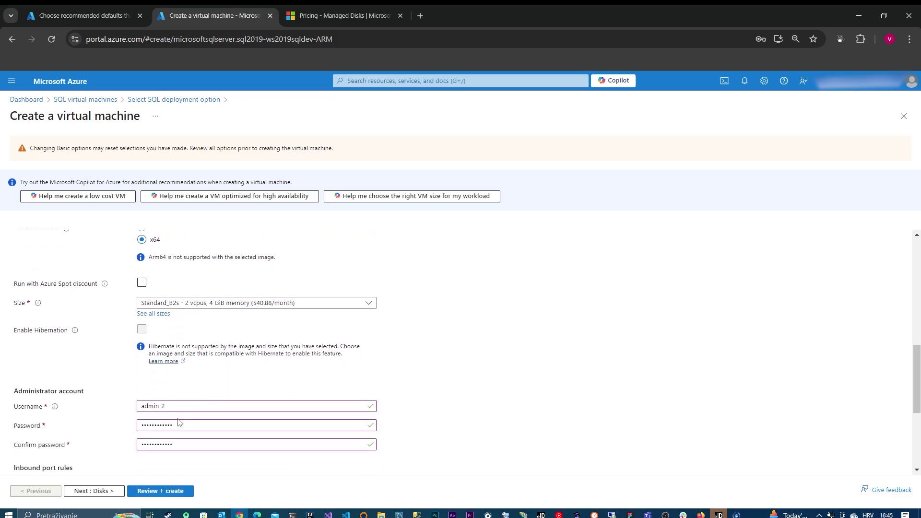
scroll(225, 259, "up", 6)
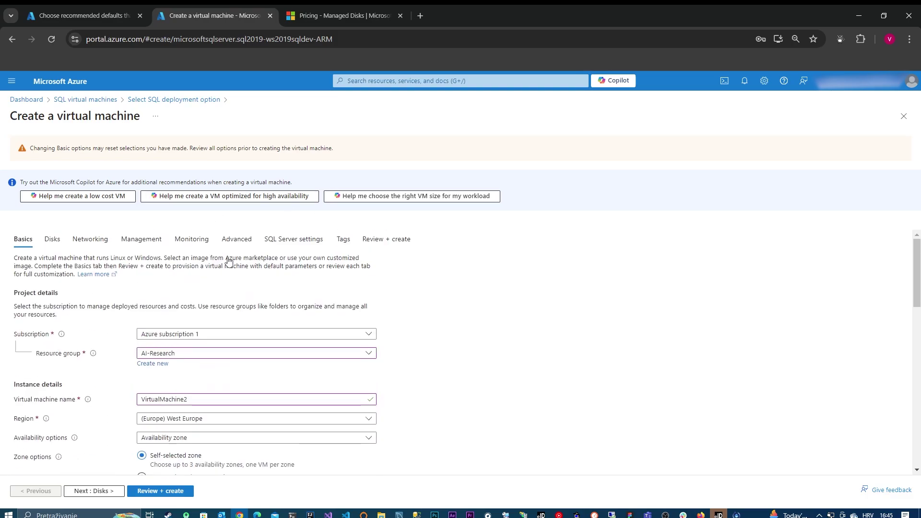
left_click(376, 242)
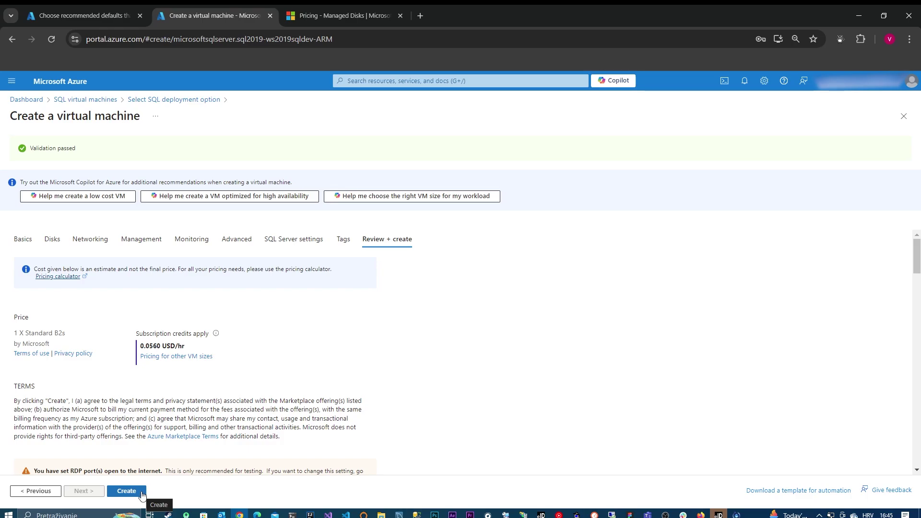
left_click(127, 490)
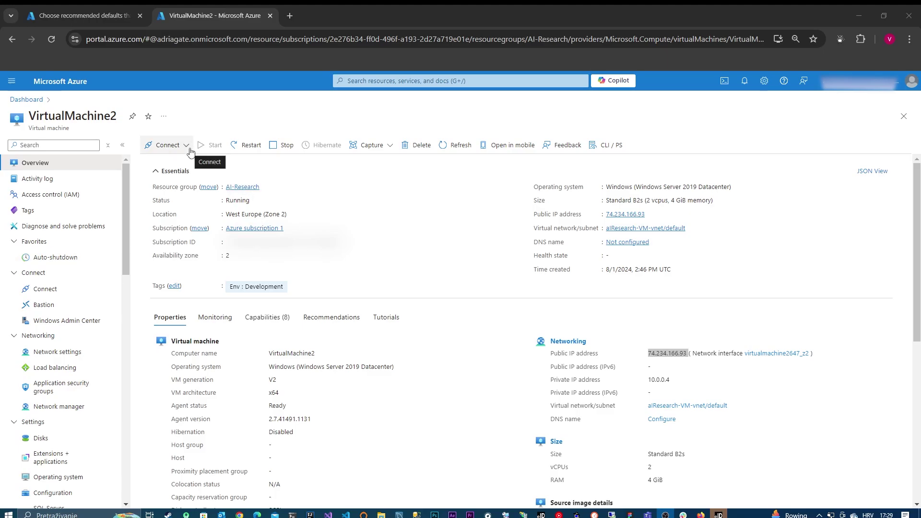
- Download the native RDP file for VirtualMachine2 from its connection page and start the remote connection despite the unknown publisher
left_click(190, 149)
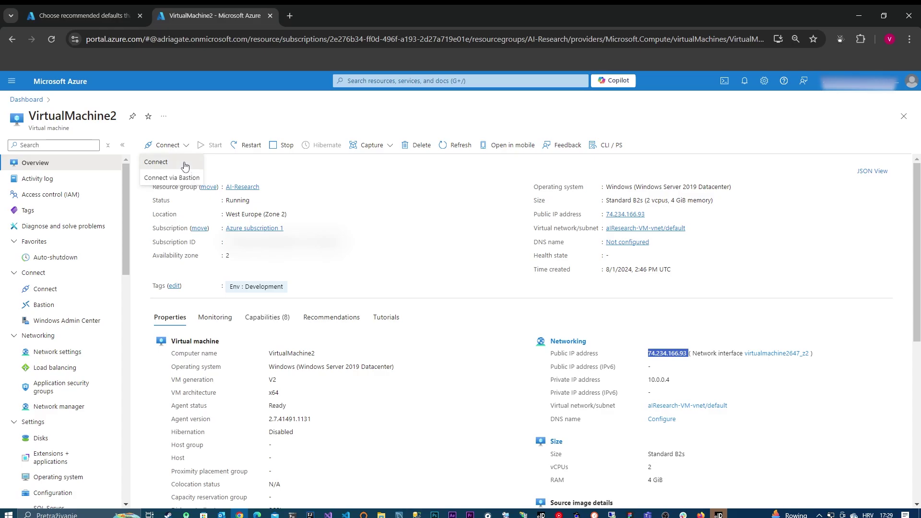
left_click(188, 164)
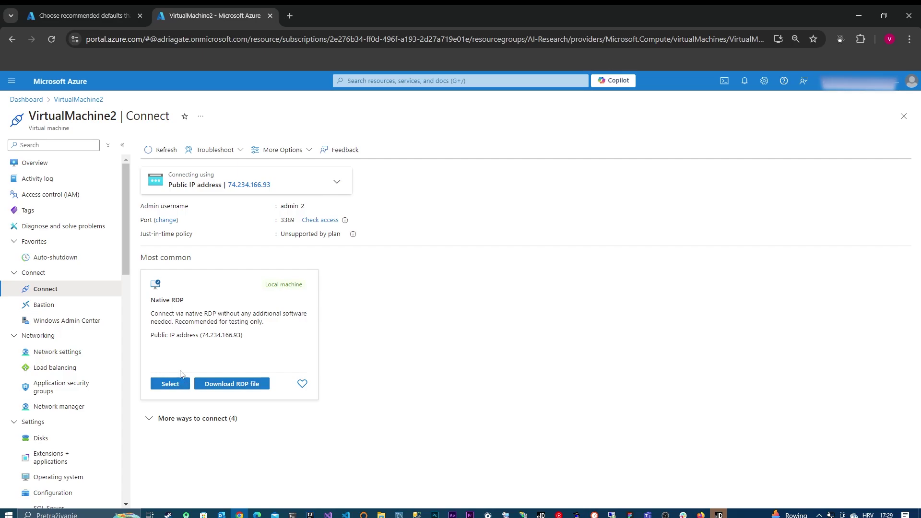
left_click(225, 390)
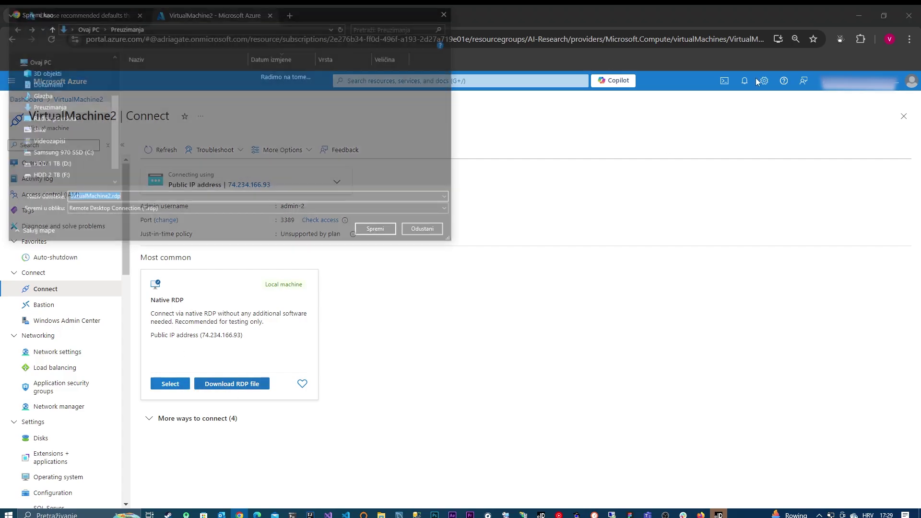
left_click(386, 231)
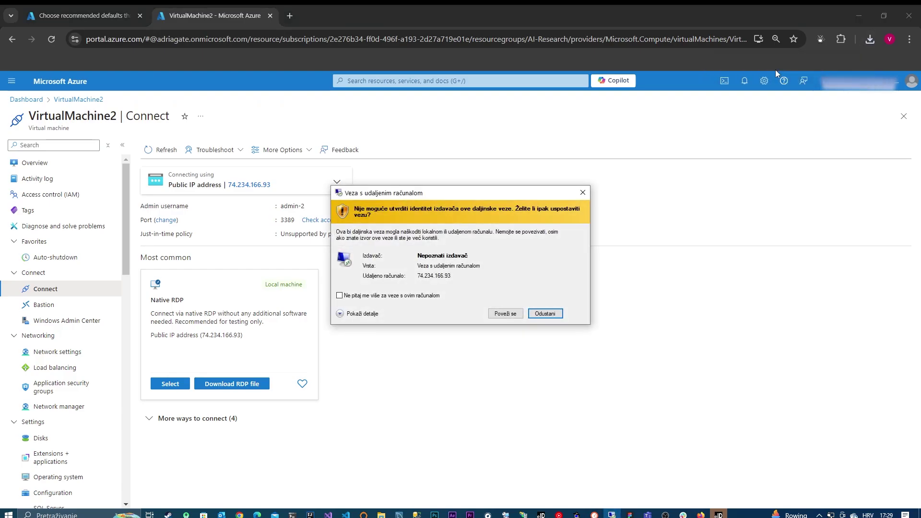
left_click(501, 314)
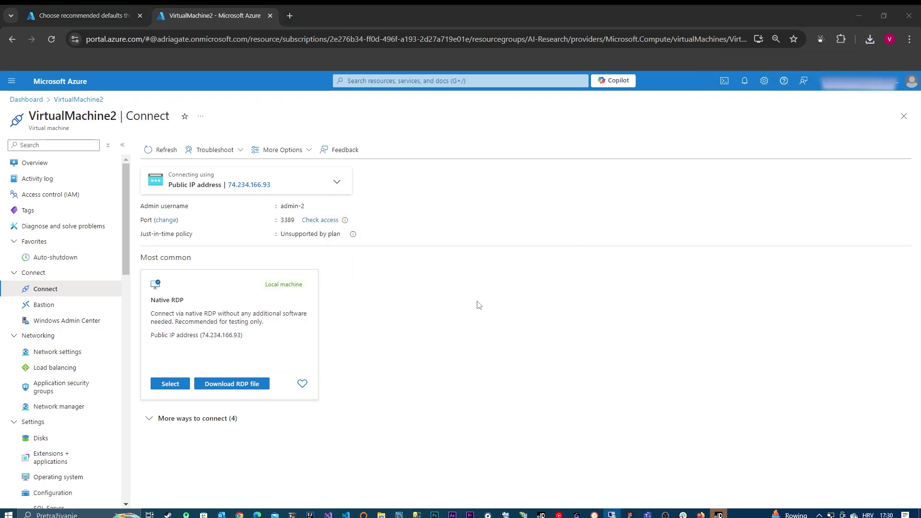
- Enter the password for admin-2 and confirm the remote desktop connection to the virtual machine
key("Caps_Lock")
key("Caps_Lock")
type("••••••")
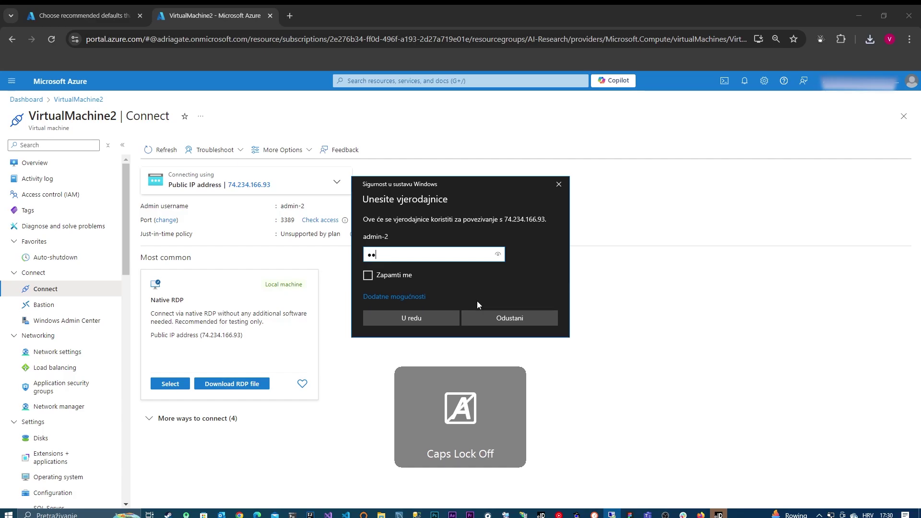
type("••••••")
key("Caps_Lock")
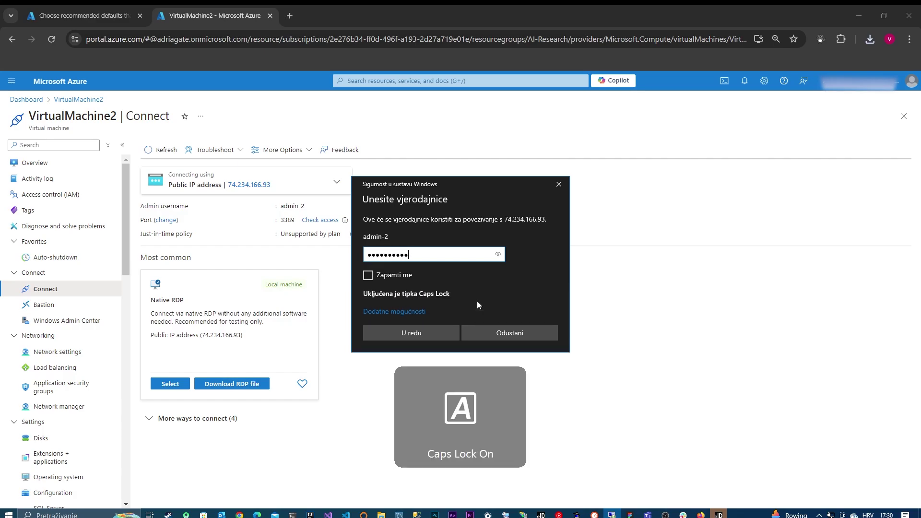
key("Caps_Lock")
left_click(446, 318)
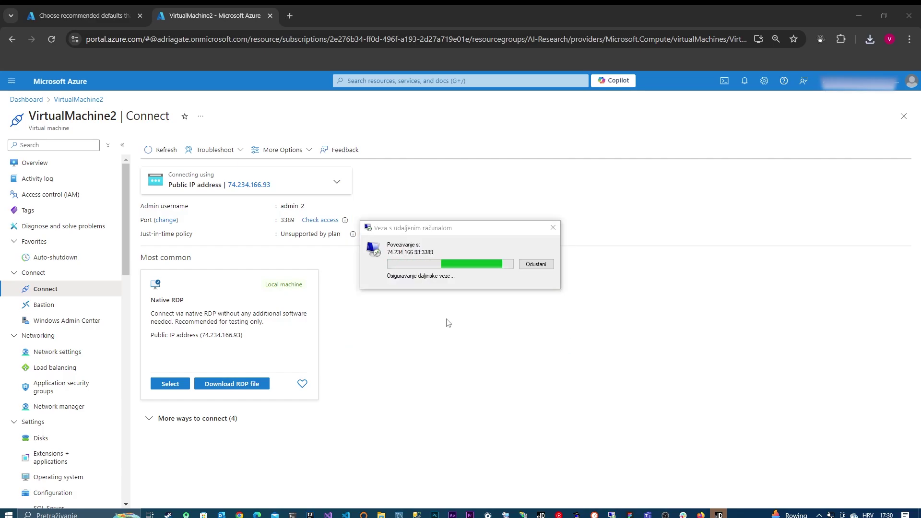
left_click(489, 338)
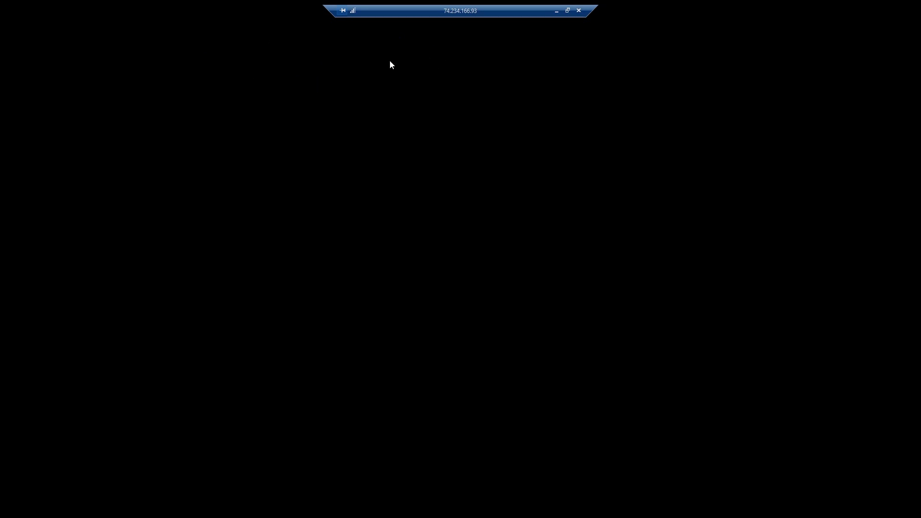
- Minimize the remote session, switch to SQL Server Management Studio, and connect to 74.234.166.93 as admin-2 with SQL Server Authentication, entering the login password
left_click(557, 11)
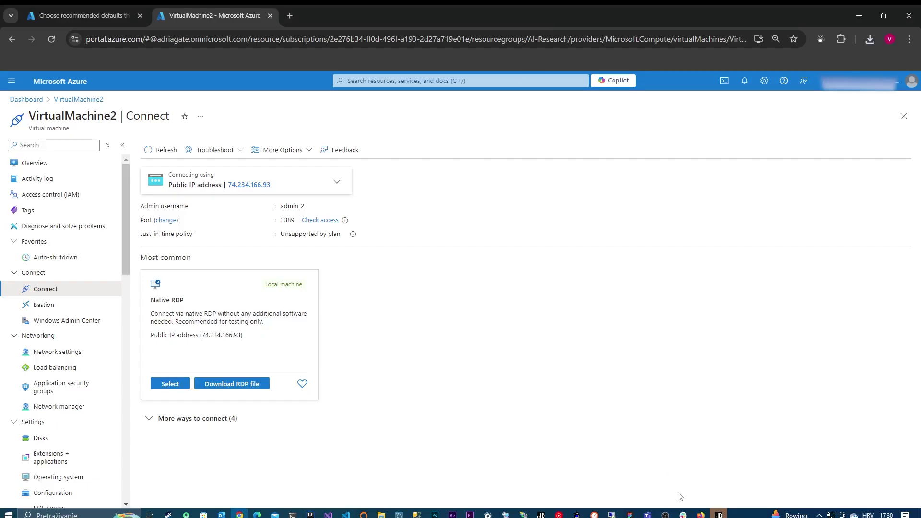
left_click(417, 514)
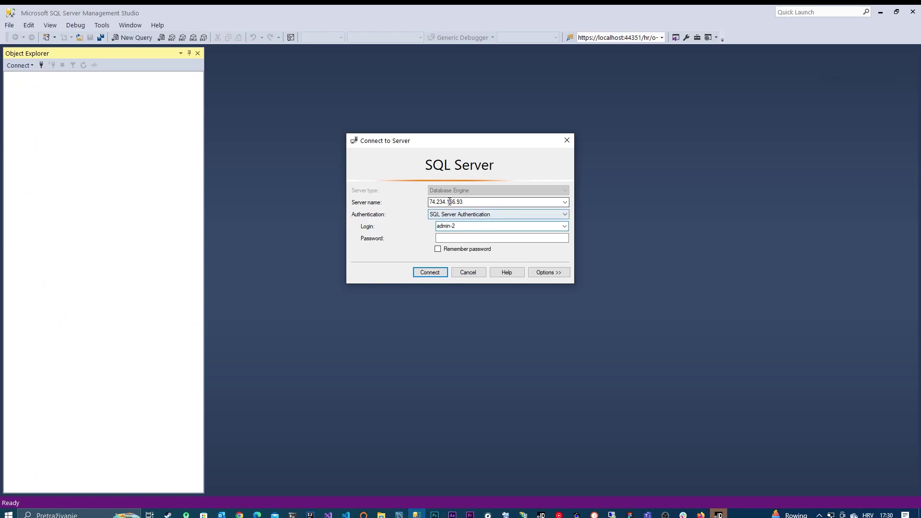
left_click(465, 238)
key("Caps_Lock")
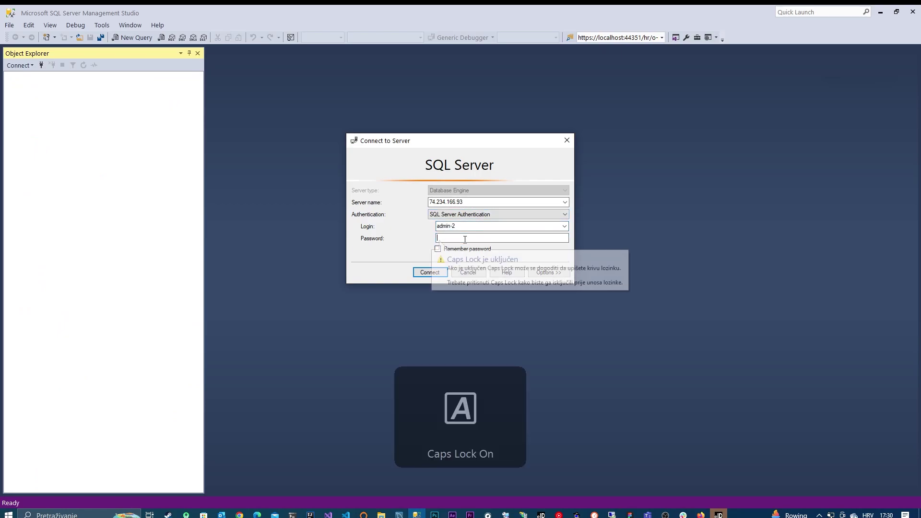
type("*")
key("Caps_Lock")
type("*")
type("****")
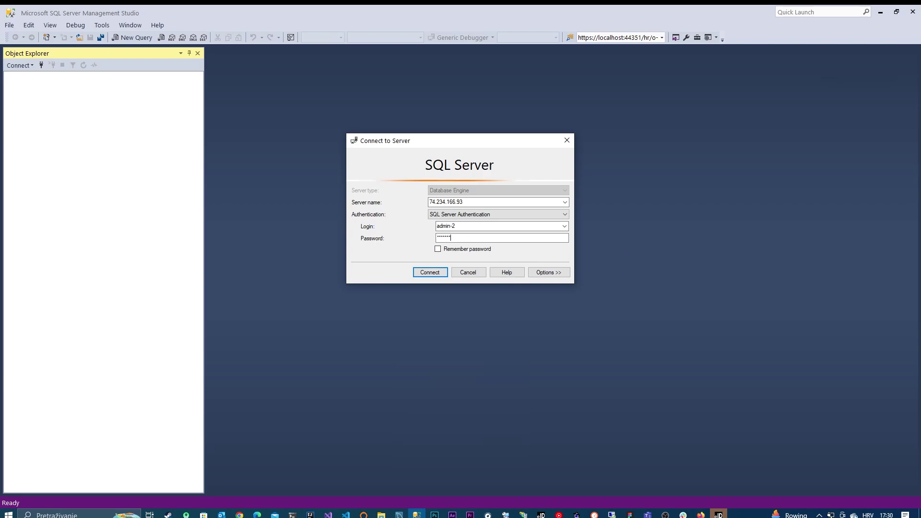
key("Caps_Lock")
type("**")
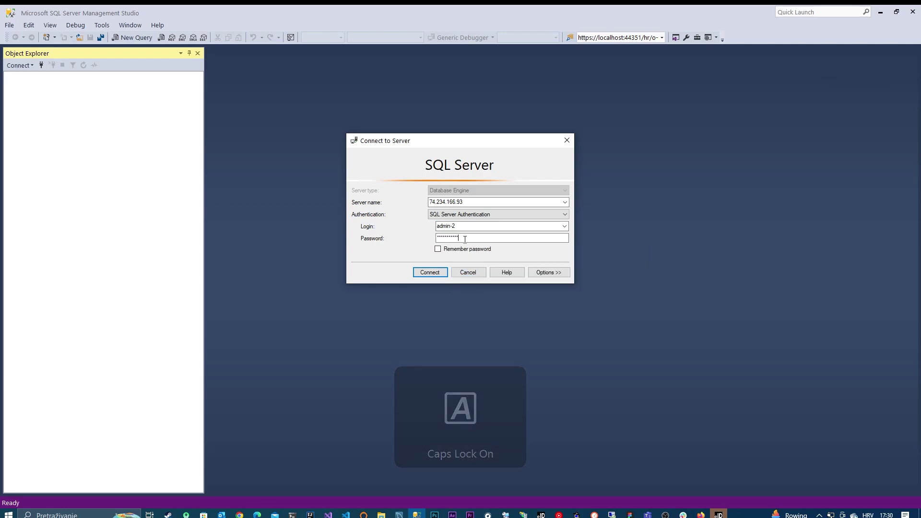
key("Caps_Lock")
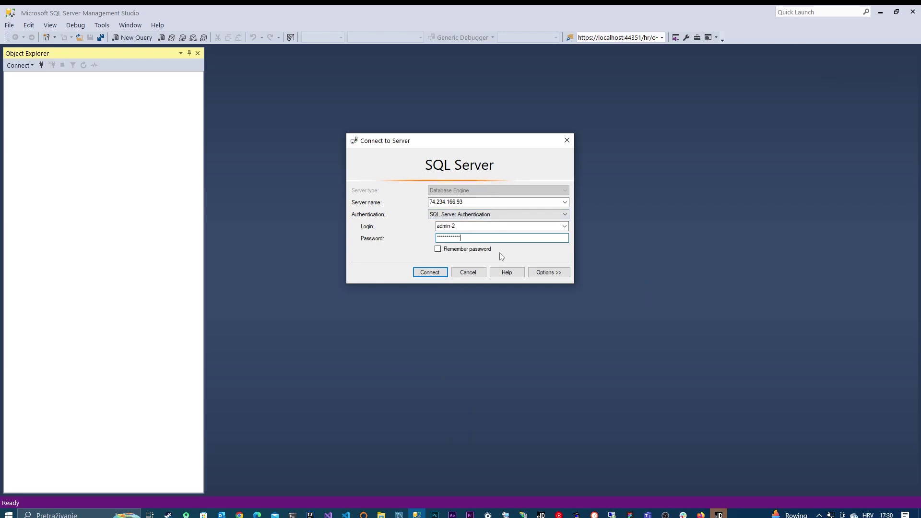
left_click(440, 272)
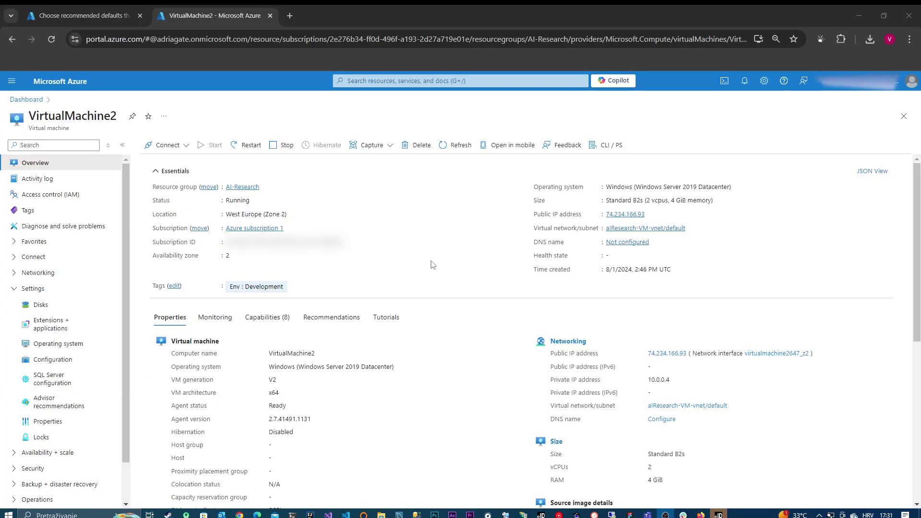
- Find the SQL Server configuration of VirtualMachine2 in the Azure portal and open its SQL virtual machine management page
left_click(50, 145)
type("sql")
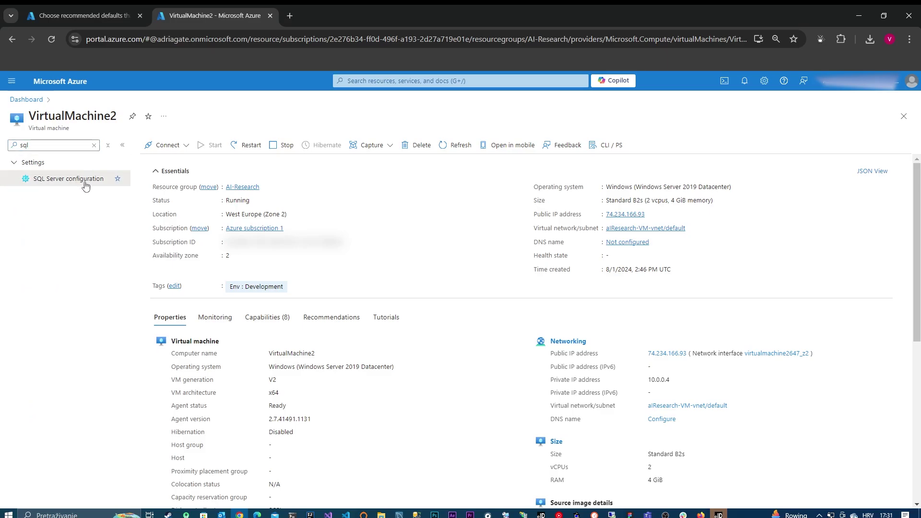
left_click(81, 179)
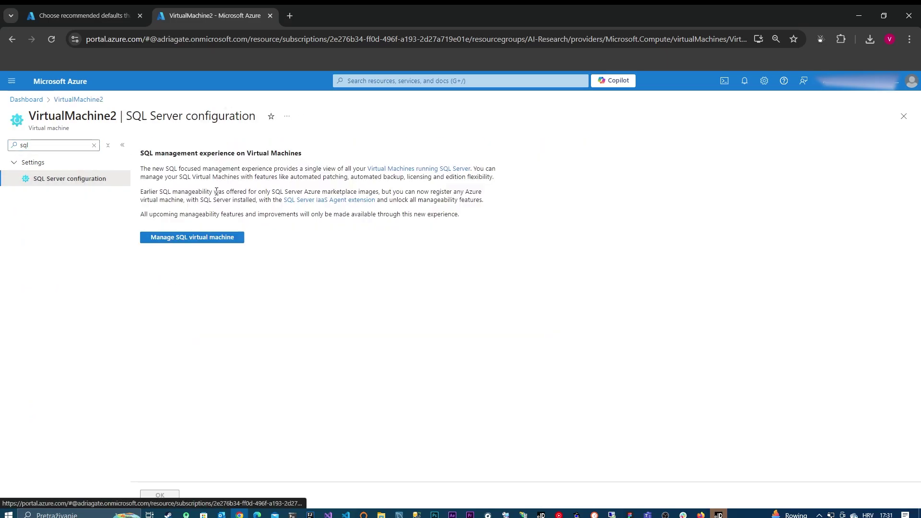
left_click(200, 241)
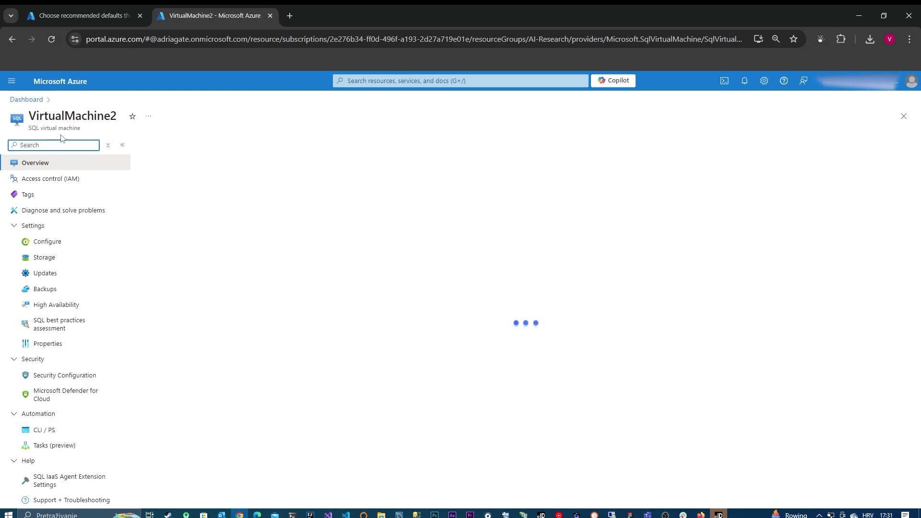
left_click_drag(27, 128, 83, 132)
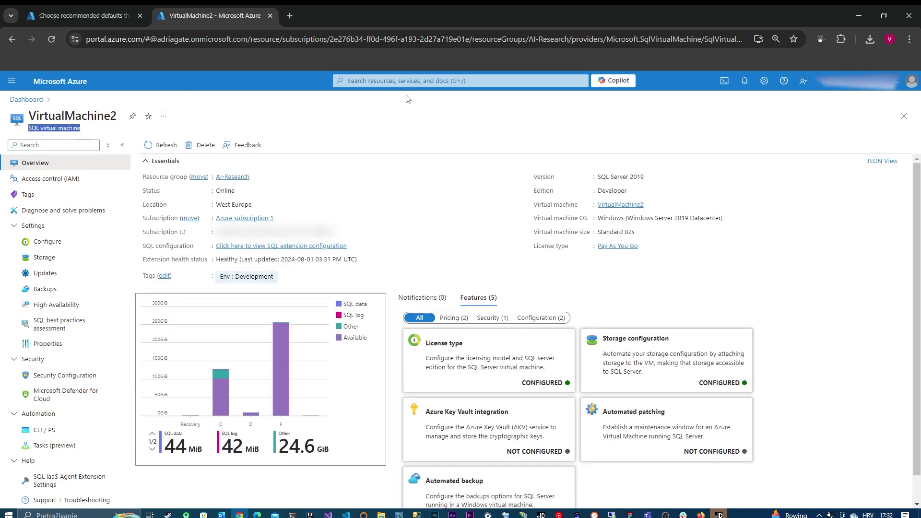
- Duplicate the browser tab, search Azure for SQL virtual machines and open VirtualMachine2 from the list
right_click(242, 14)
left_click(295, 105)
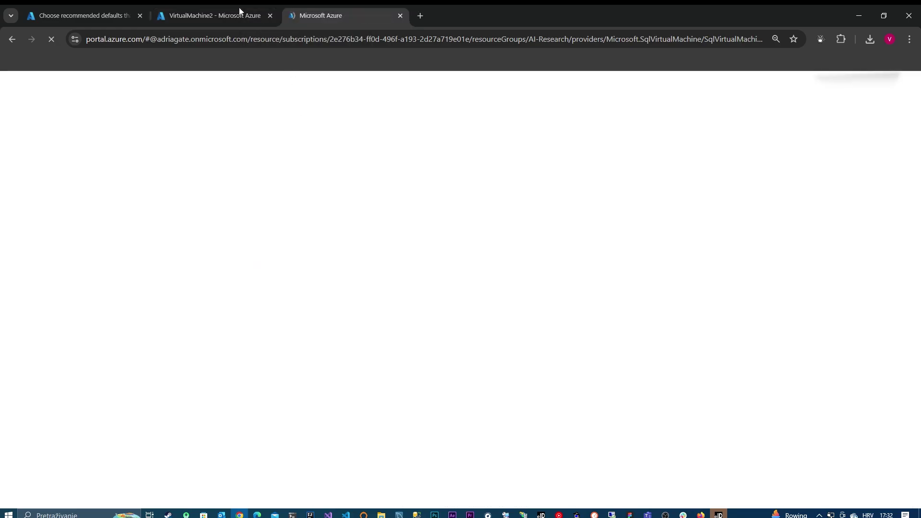
left_click(238, 5)
left_click(354, 7)
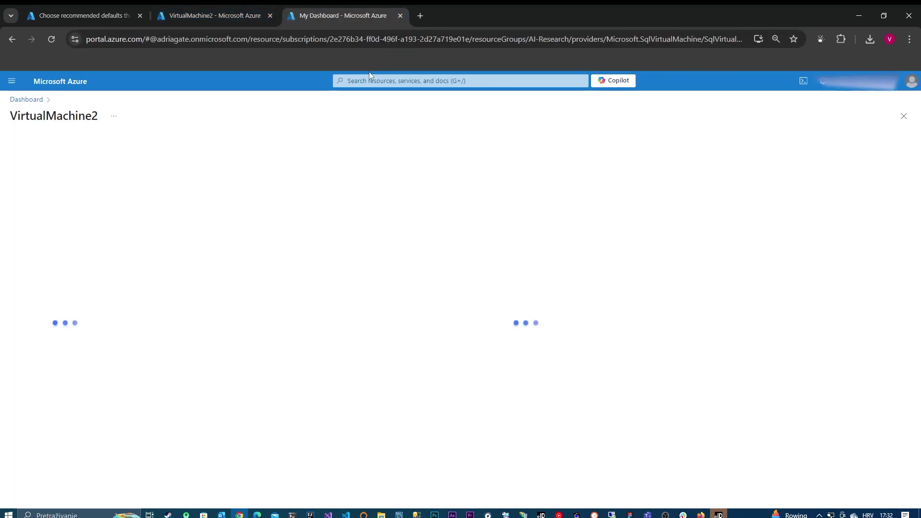
left_click(369, 77)
type("sql virtual machine")
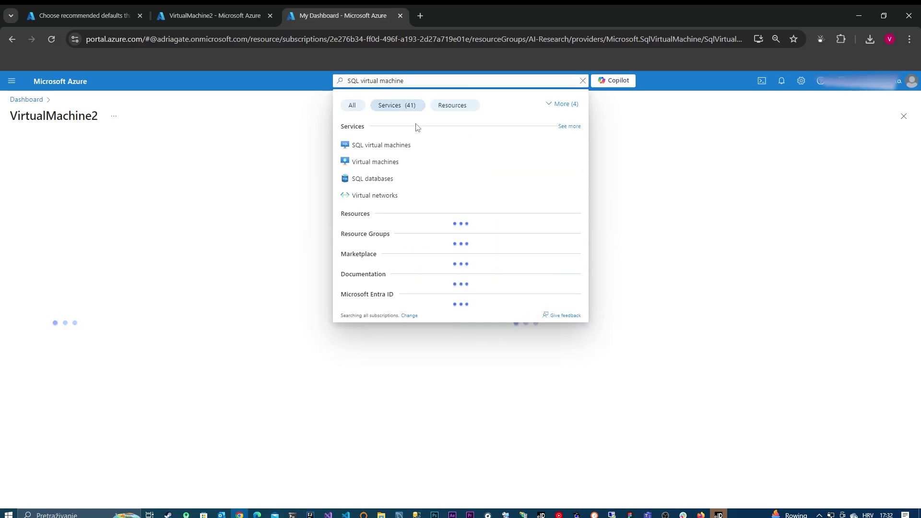
left_click(411, 145)
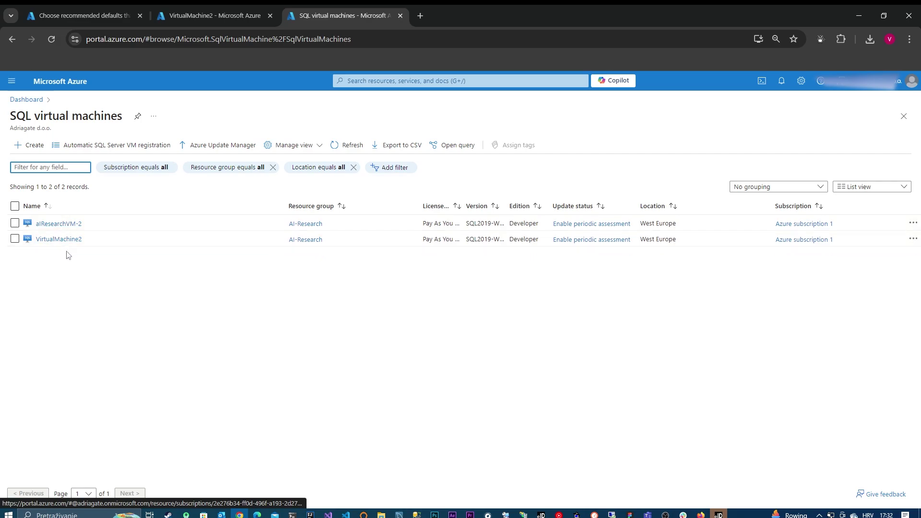
left_click(58, 240)
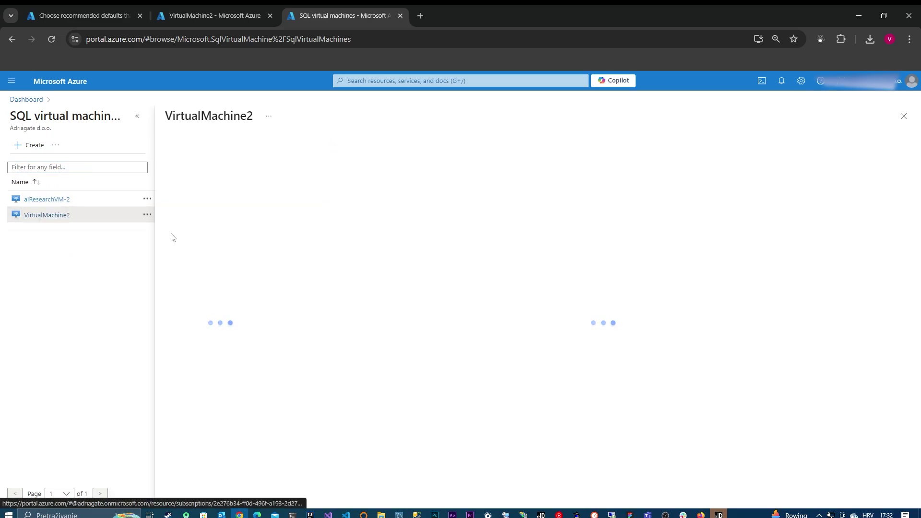
- Return to the original tab, review the SQL VM's storage management, and open and close the data drive extension options
left_click(237, 14)
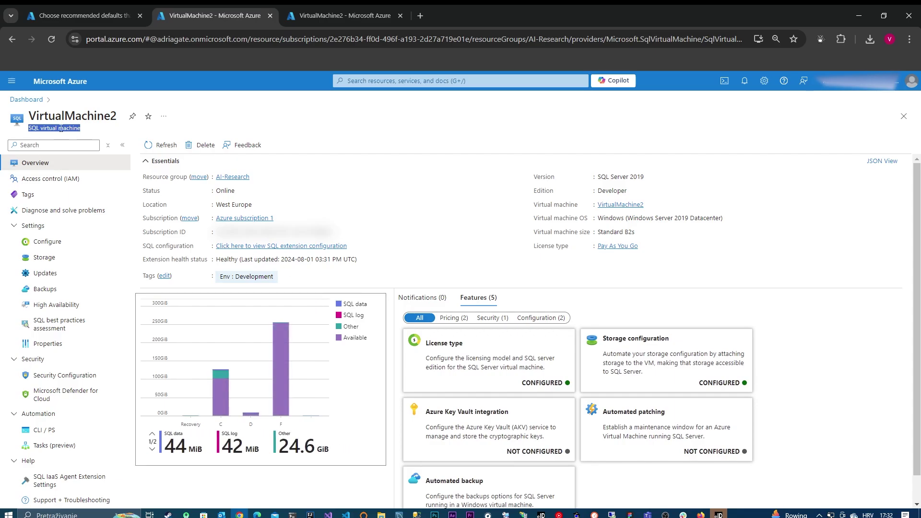
left_click(85, 257)
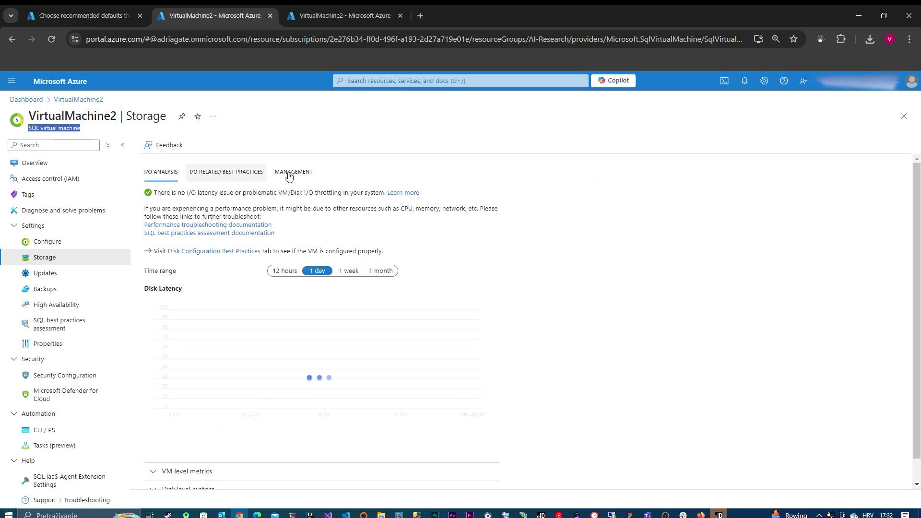
left_click(294, 171)
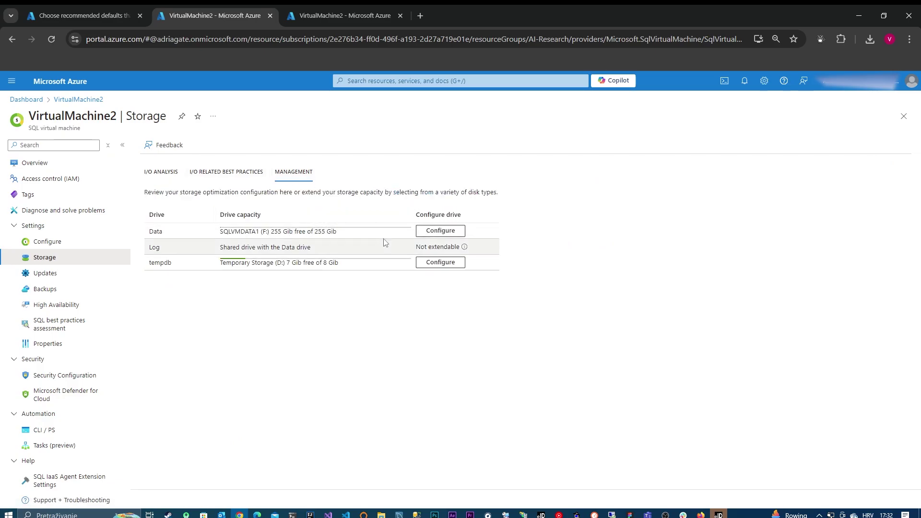
left_click(444, 233)
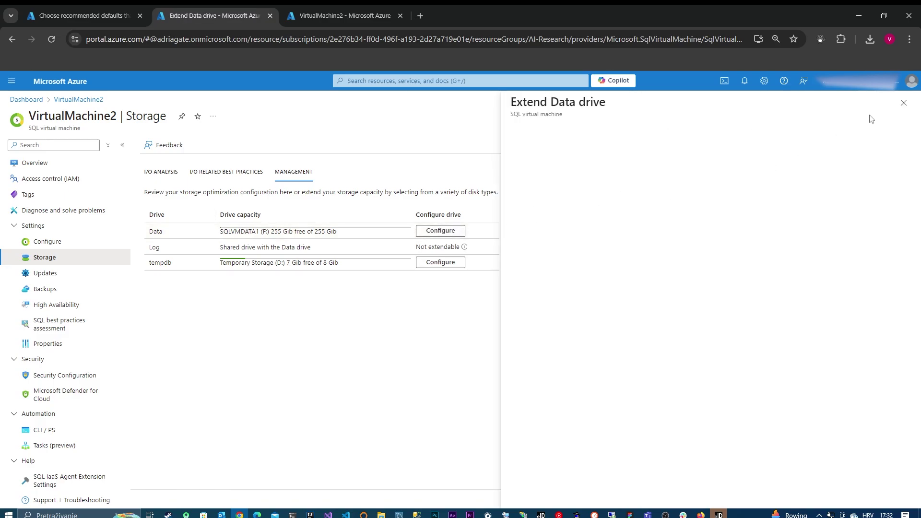
left_click(903, 103)
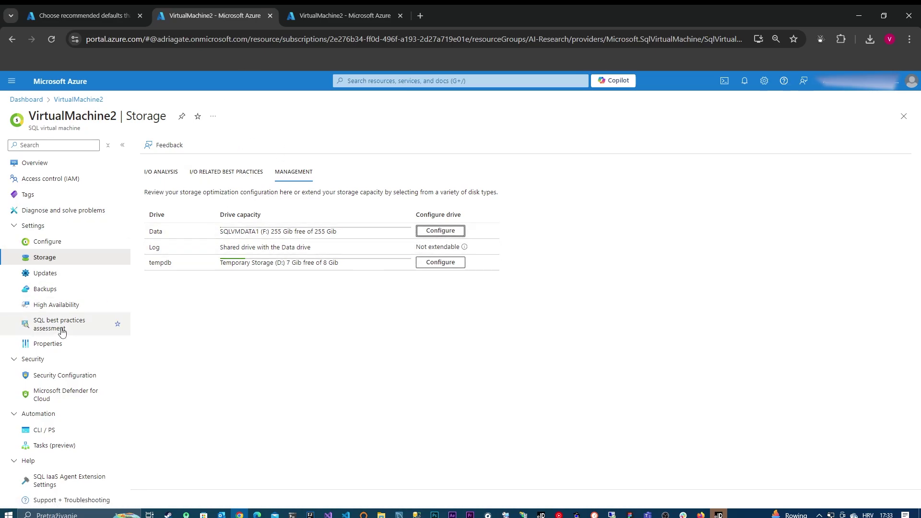
- Review the SQL VM's backup options, license and available editions, keeping the edition unchanged, and open the SQL IaaS Agent Extension settings
left_click(75, 290)
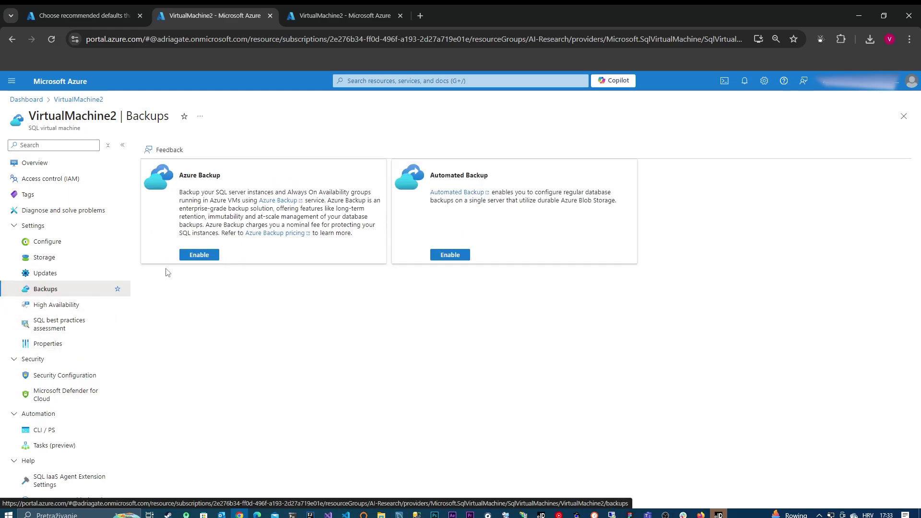
left_click(96, 242)
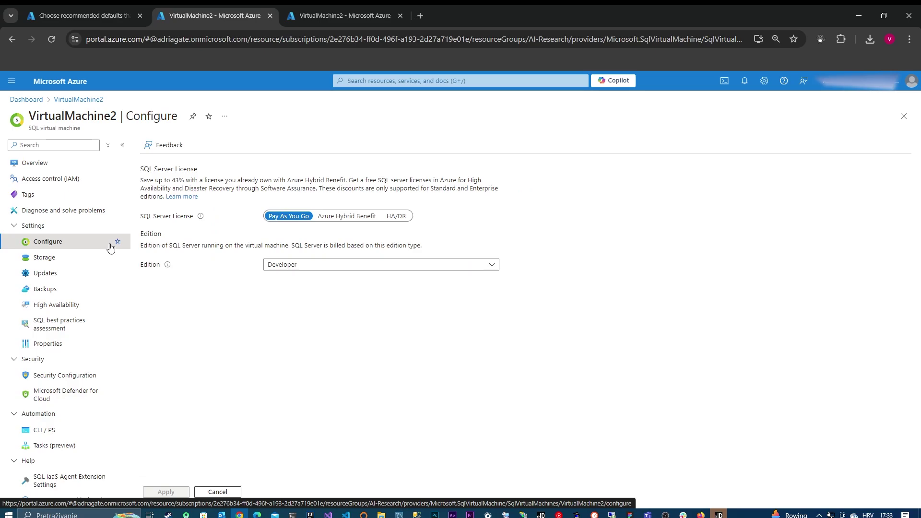
left_click(317, 267)
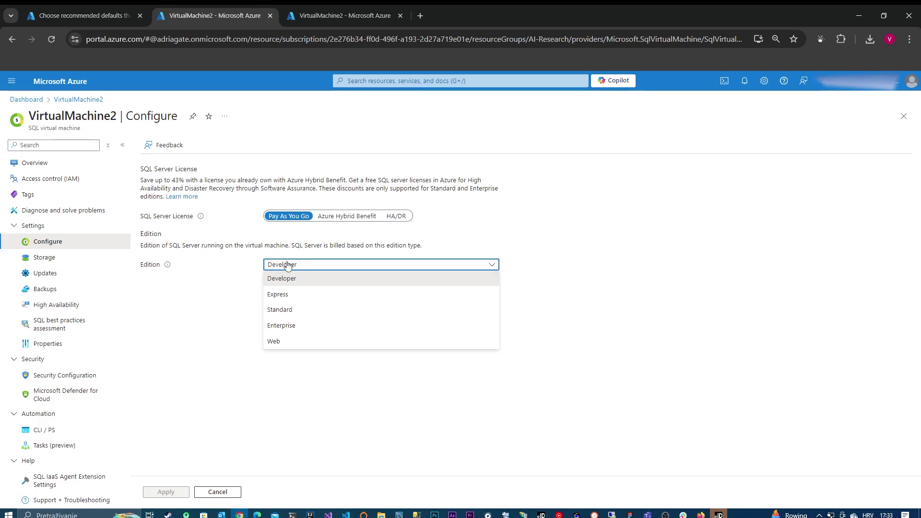
left_click(229, 359)
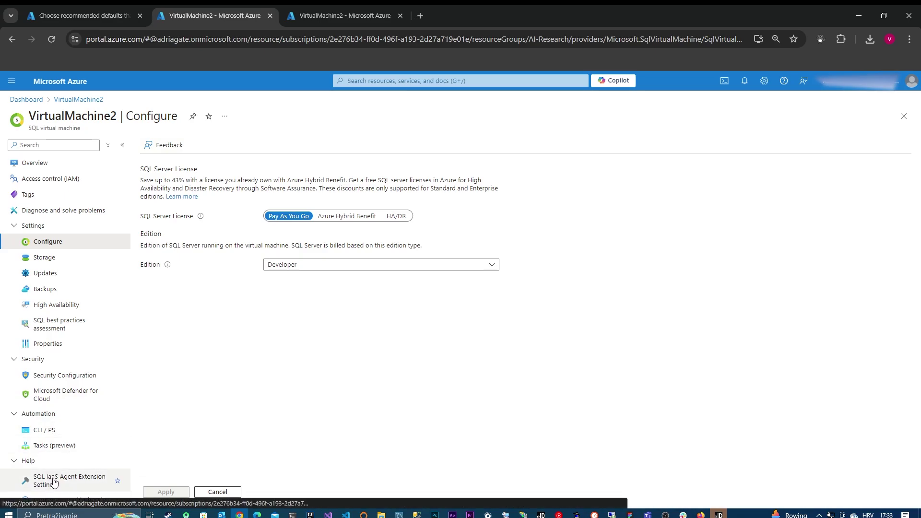
left_click(72, 477)
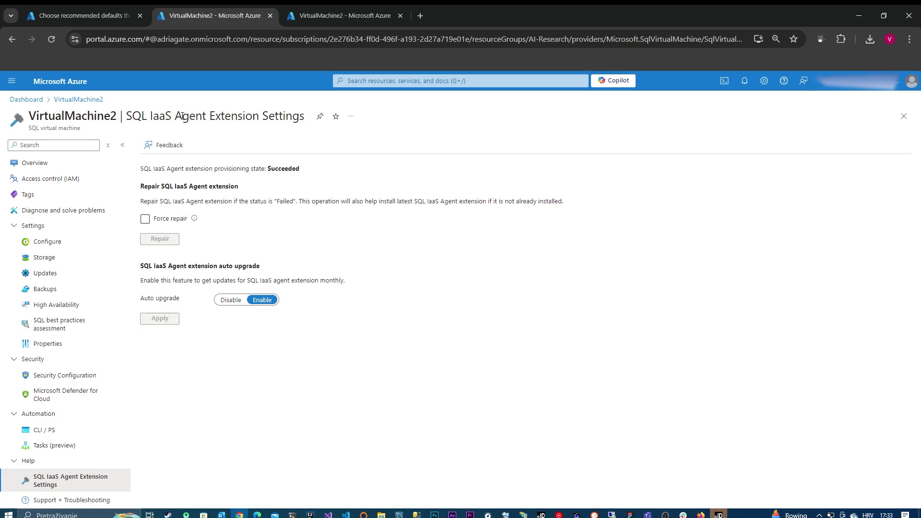
- Search the Azure portal for azure sql and open the Azure SQL resource list
left_click(396, 81)
type("sql")
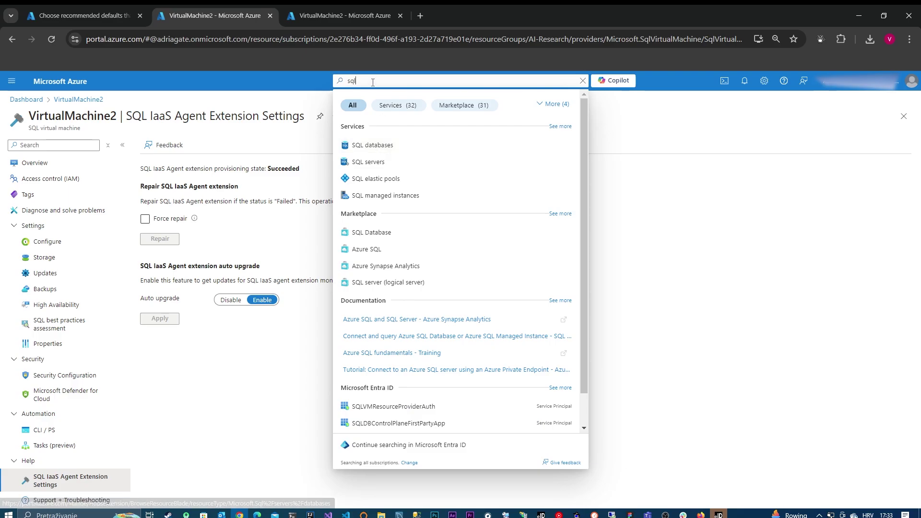
key("BackSpace")
type("l")
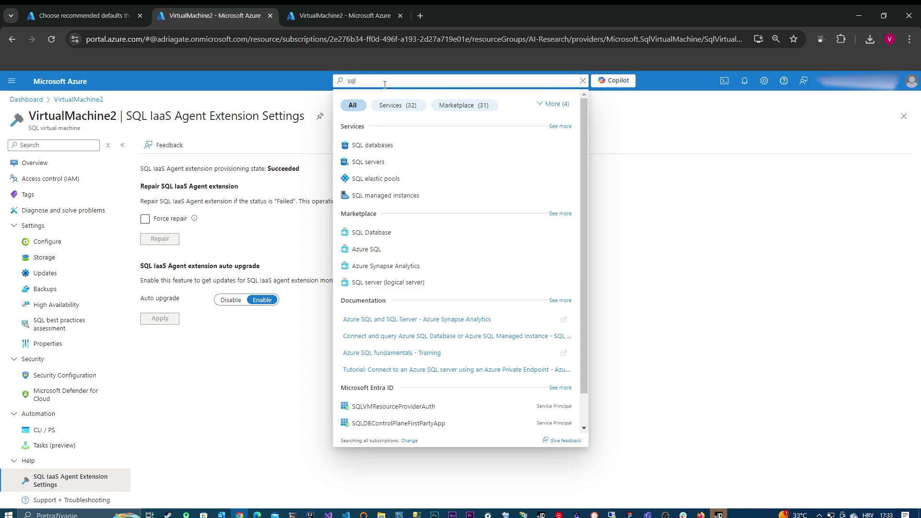
key("BackSpace")
key("BackSpace")
key("BackSpace")
type("azure")
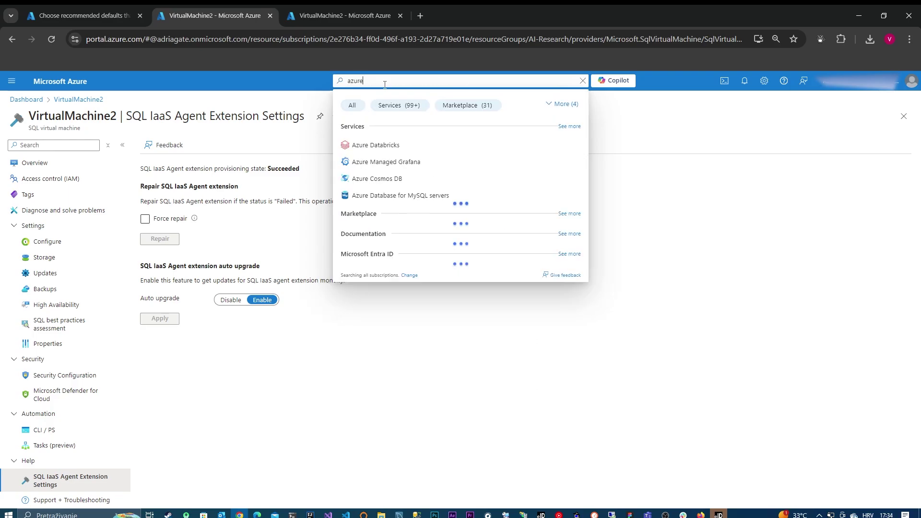
type(" sql")
left_click(369, 144)
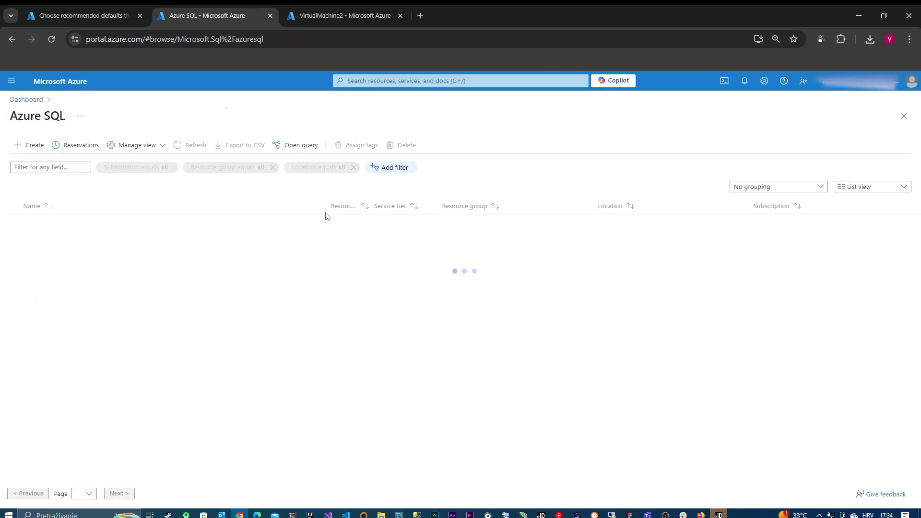